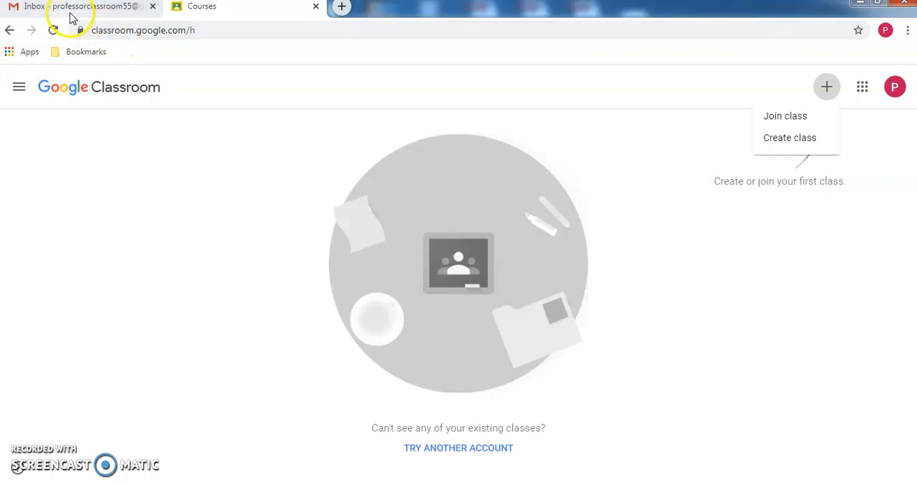
# - Start creating a class and accept the notice that Classroom is not being used at a school/university with students
pyautogui.click(812, 140)
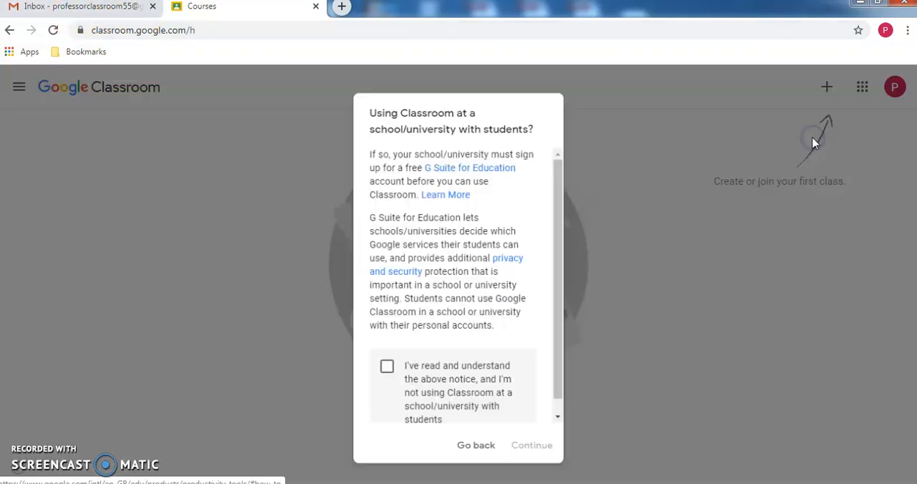
pyautogui.click(386, 367)
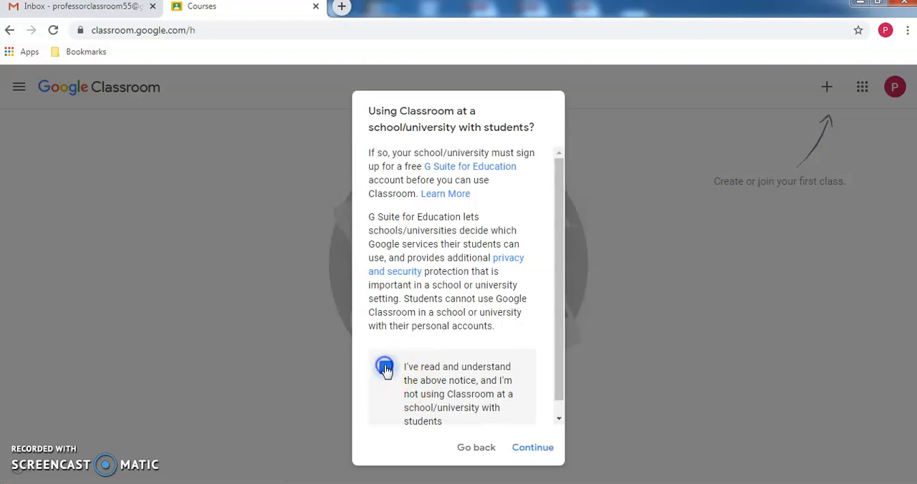
pyautogui.click(524, 449)
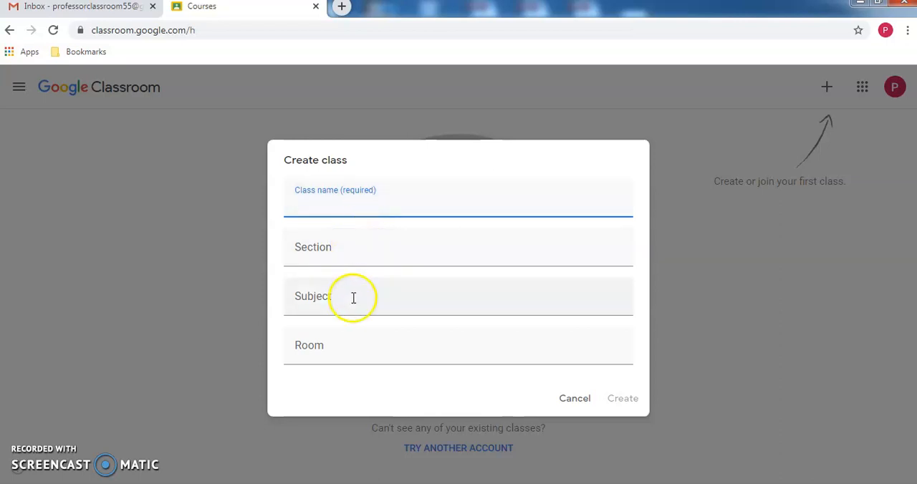
# - Create the class "BE - ECE" with section "II year" and subject "Basic Electronics", and dismiss the What's new notice
pyautogui.click(378, 201)
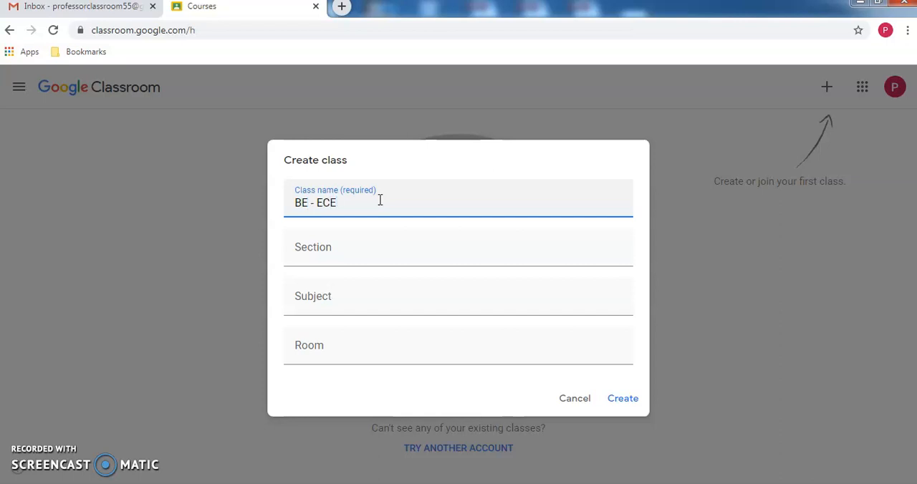
pyautogui.press('Tab')
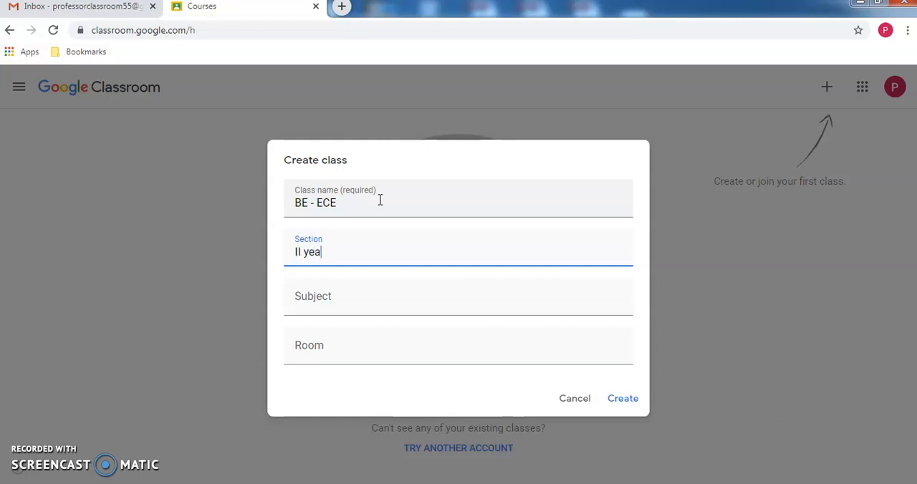
pyautogui.press('Tab')
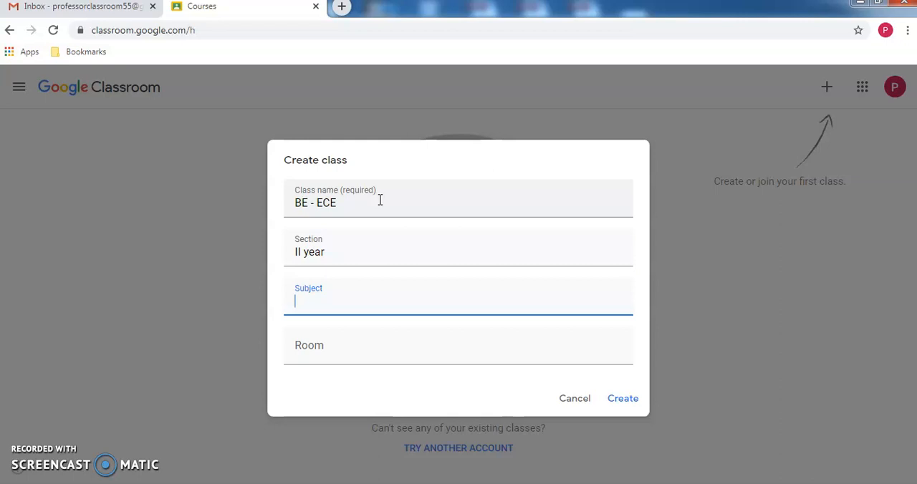
pyautogui.write('L')
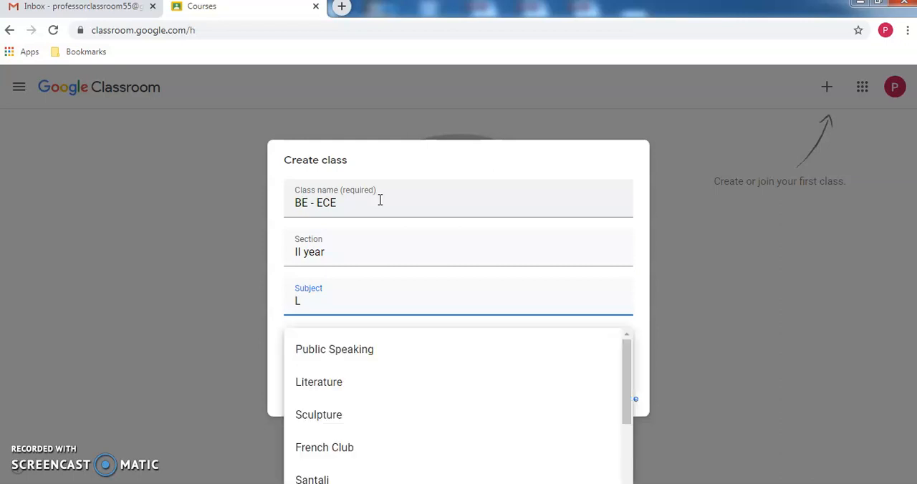
pyautogui.press('BackSpace')
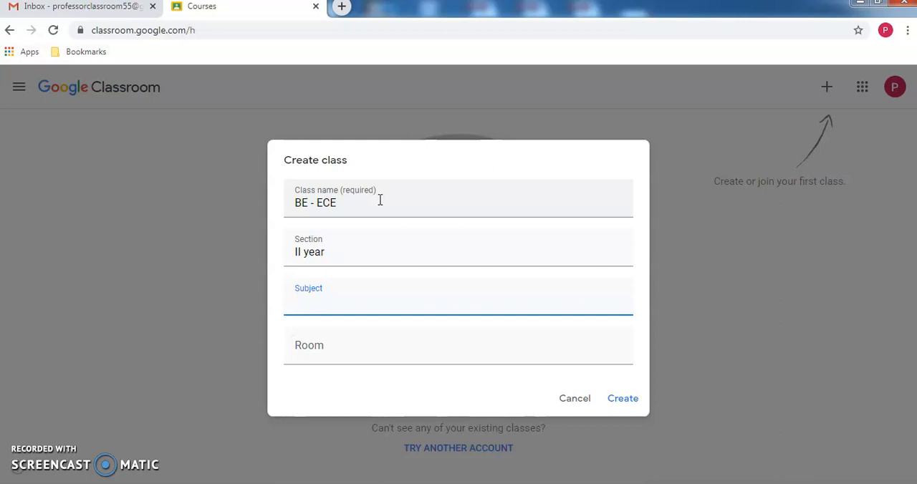
pyautogui.write('Ele')
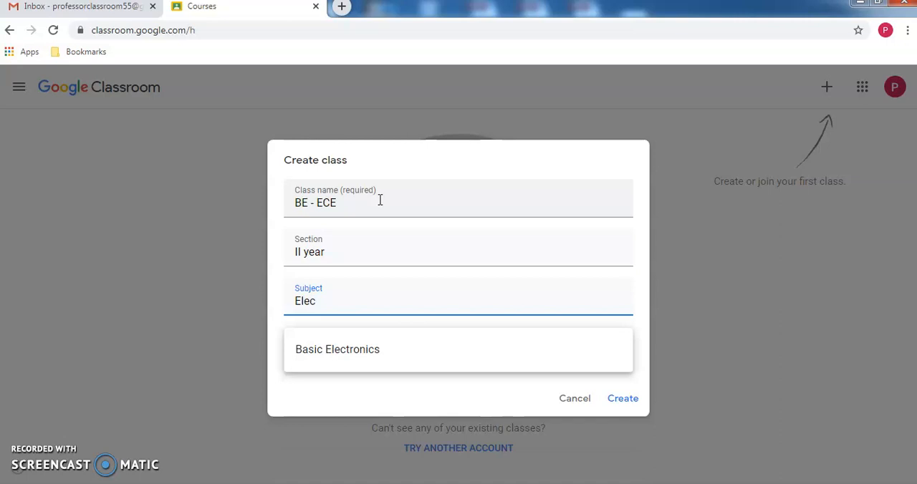
pyautogui.write('c')
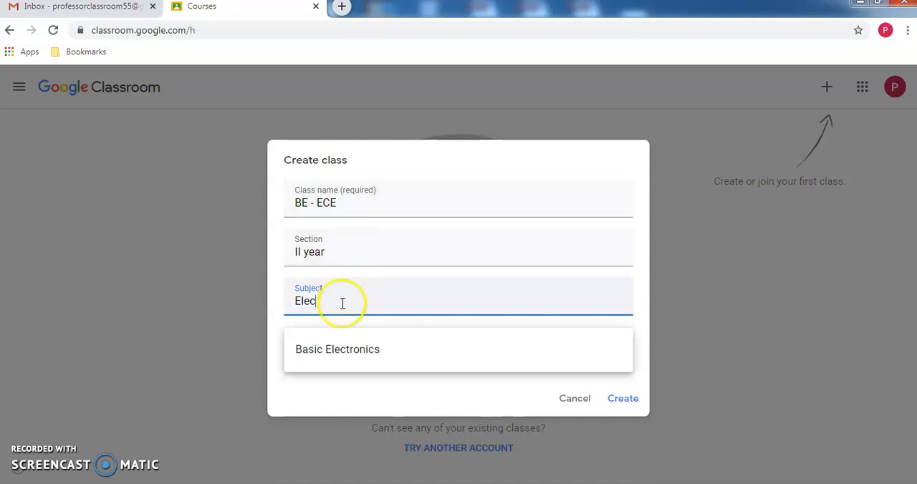
pyautogui.click(337, 349)
pyautogui.click(434, 286)
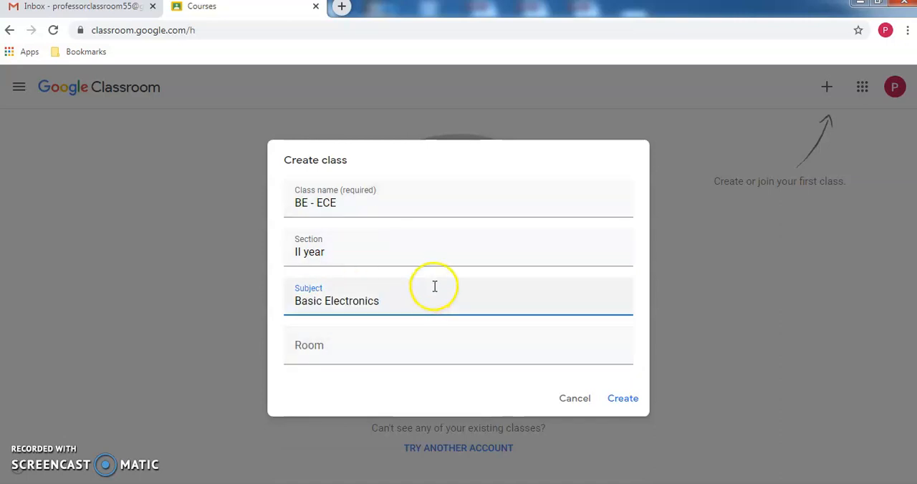
pyautogui.click(620, 402)
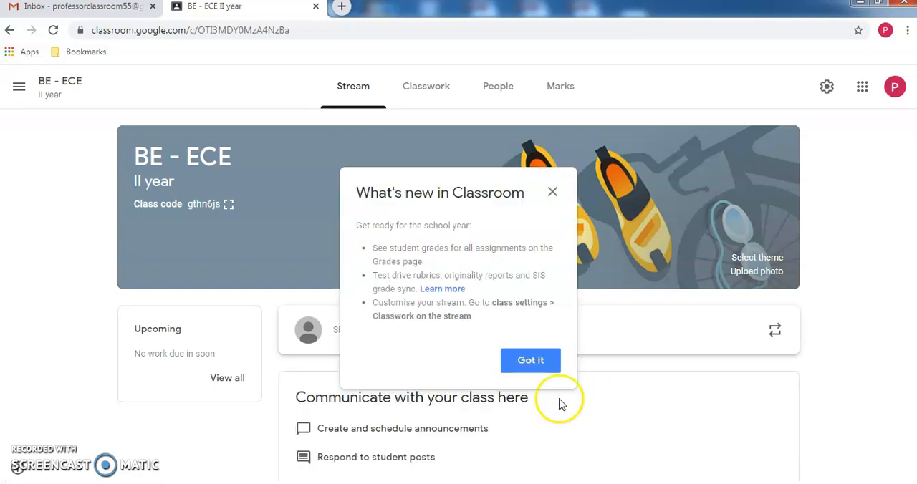
pyautogui.click(530, 361)
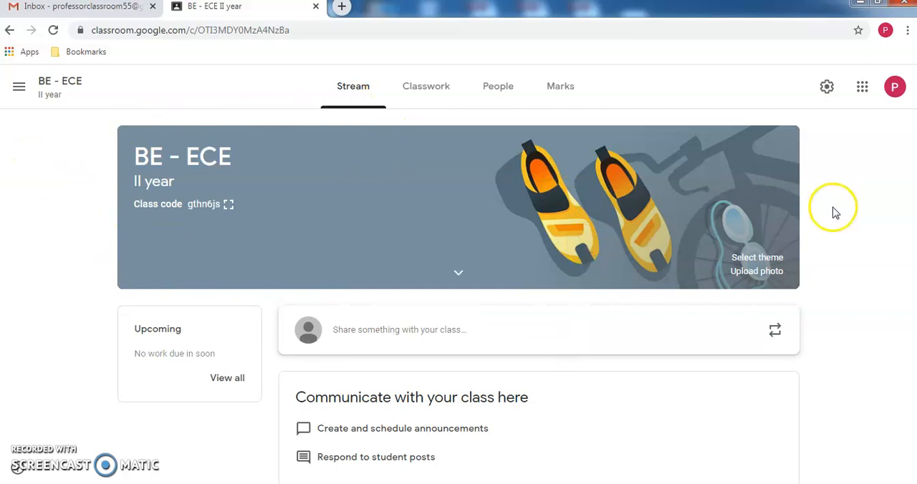
# - Browse the English & History themes in the class theme gallery, then close the gallery without choosing one
pyautogui.click(740, 256)
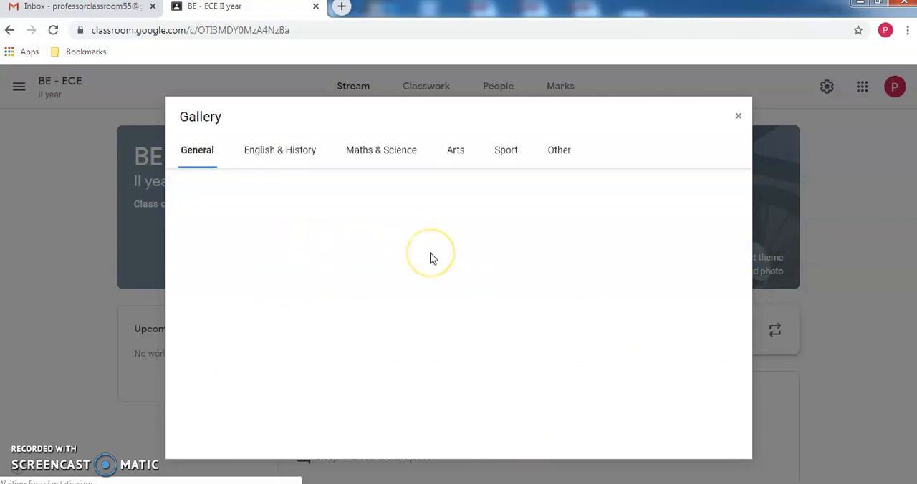
pyautogui.click(263, 155)
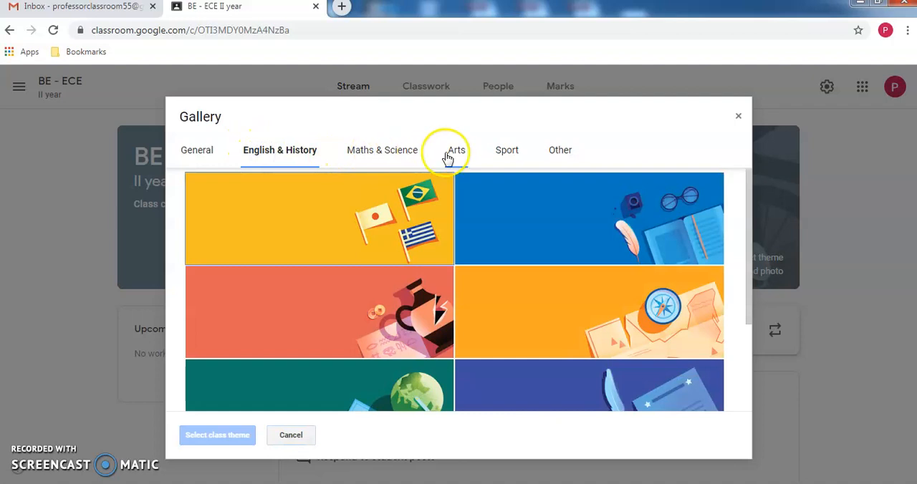
pyautogui.click(737, 116)
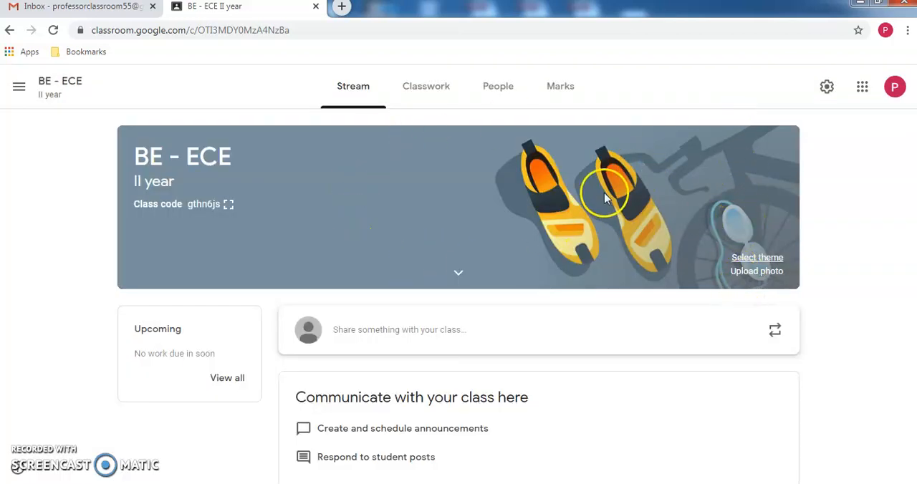
# - Expand the class banner details, look through the Classwork, People and Marks pages, and return to the Stream
pyautogui.click(456, 271)
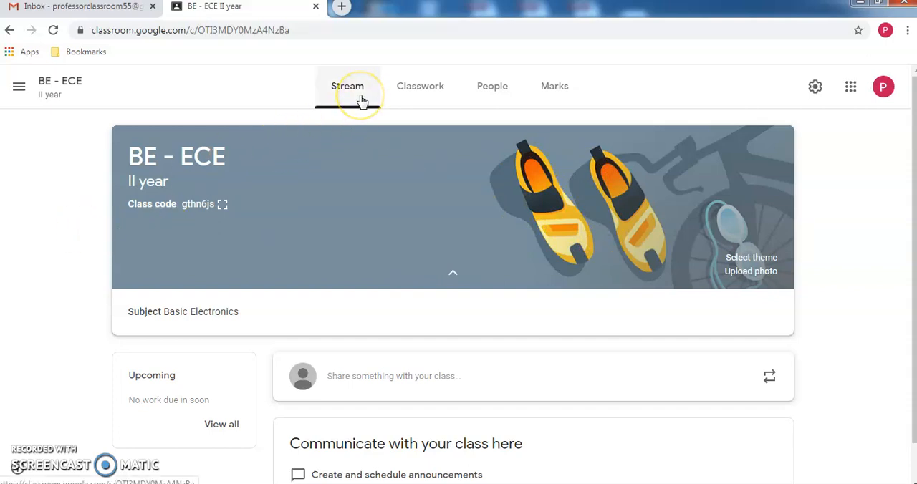
pyautogui.click(412, 91)
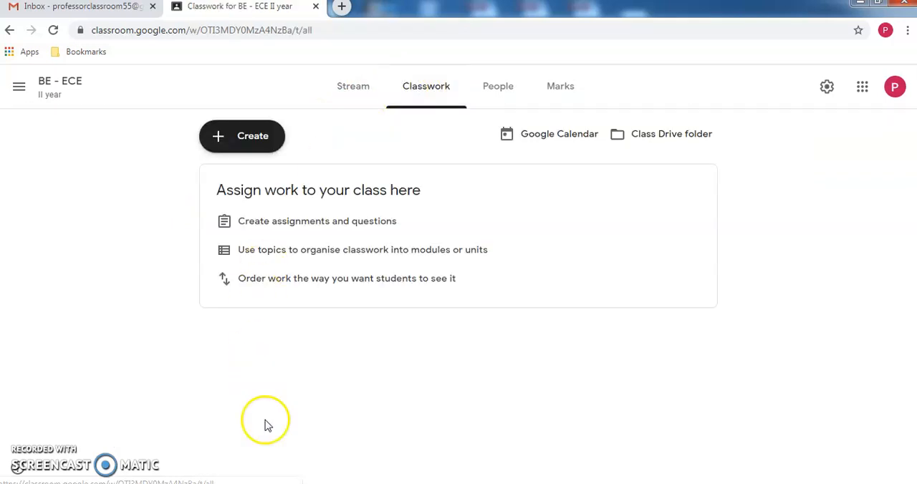
pyautogui.click(499, 92)
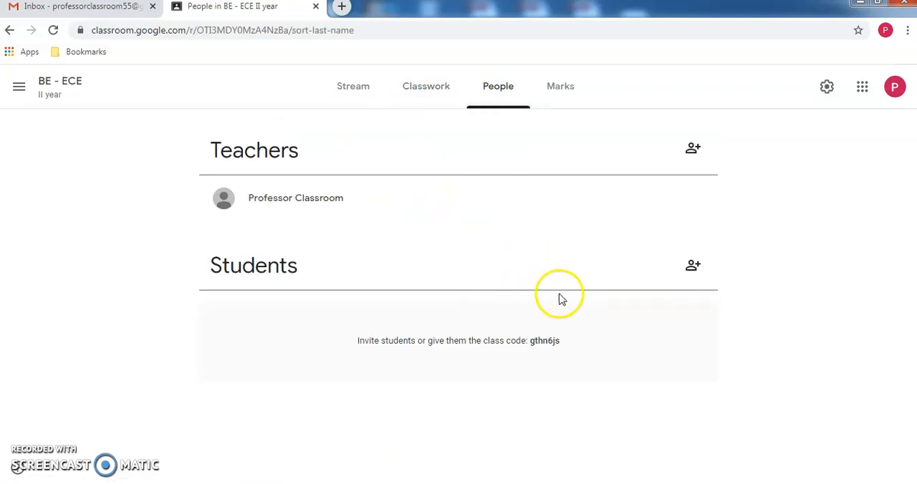
pyautogui.click(566, 96)
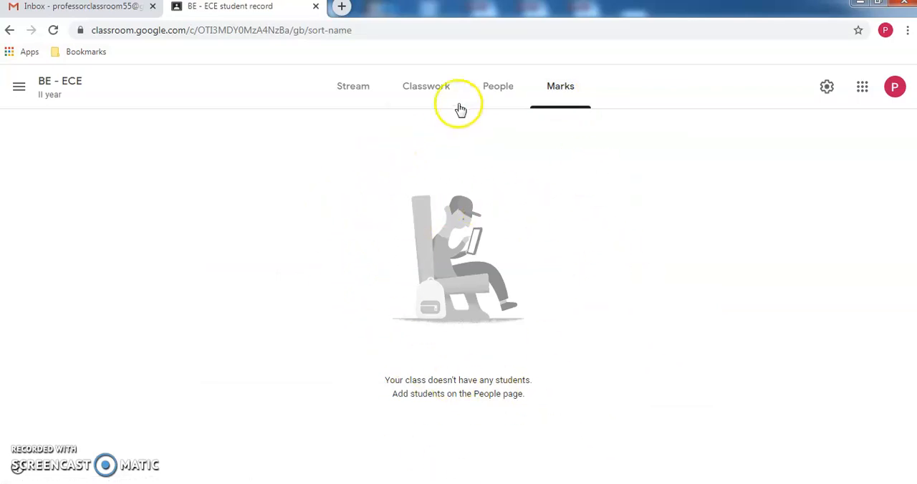
pyautogui.click(351, 93)
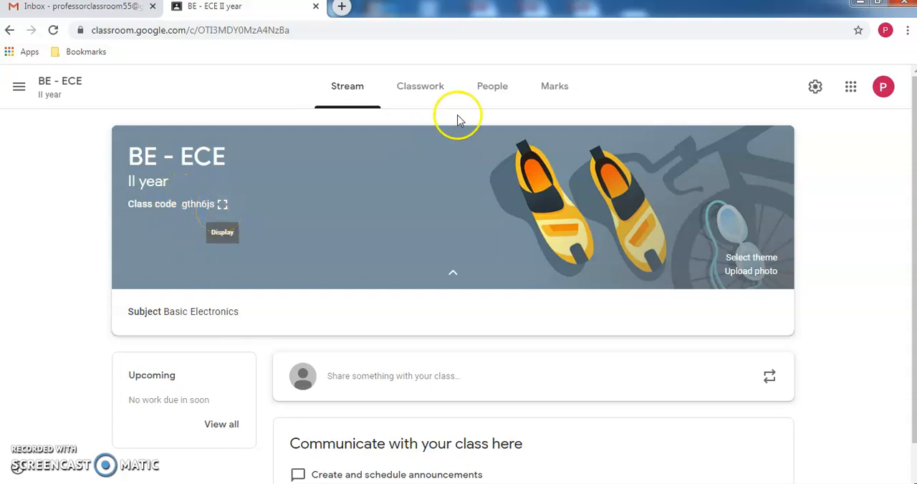
# - Display the class code enlarged, highlight it, and close the display
pyautogui.click(221, 205)
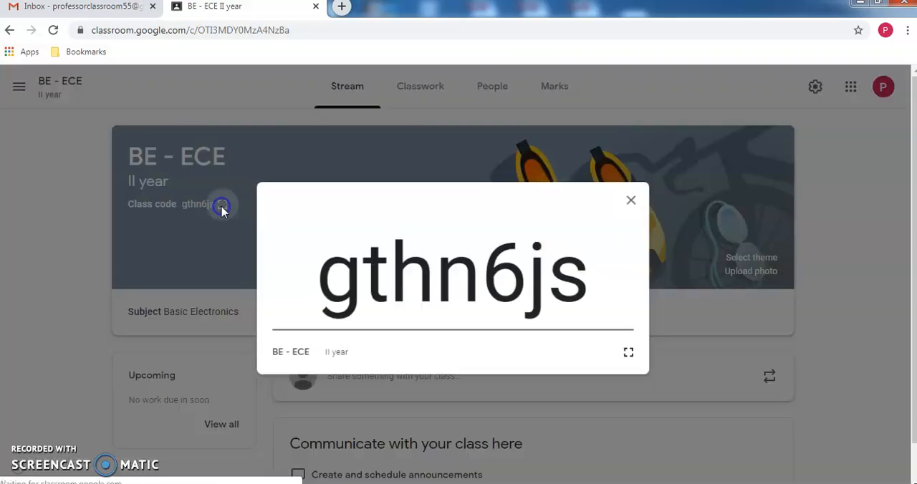
pyautogui.doubleClick(421, 287)
pyautogui.hotkey('ctrl', 'c')
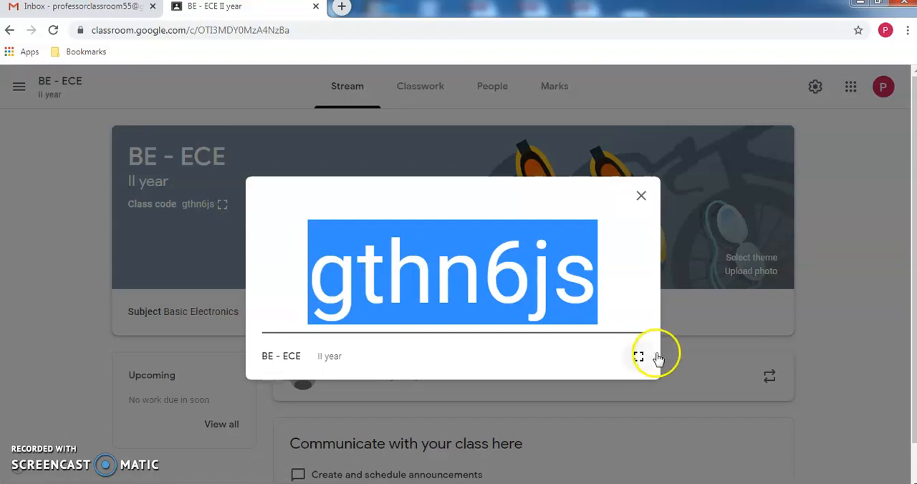
pyautogui.click(642, 198)
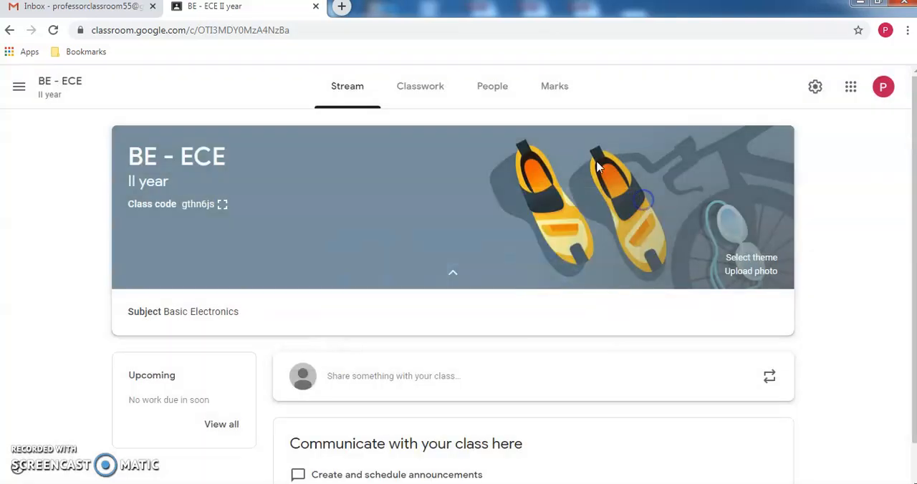
# - Invite a student to the class from the People page using the student's e-mail address
pyautogui.click(493, 96)
pyautogui.click(691, 267)
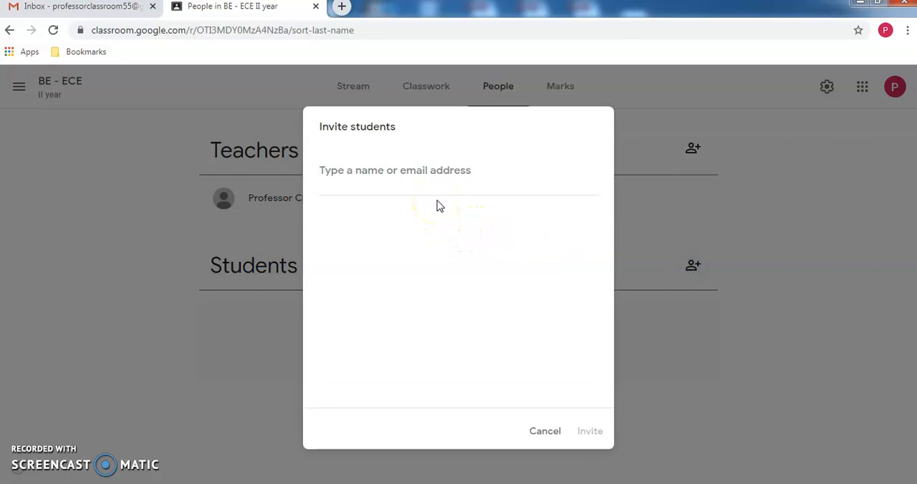
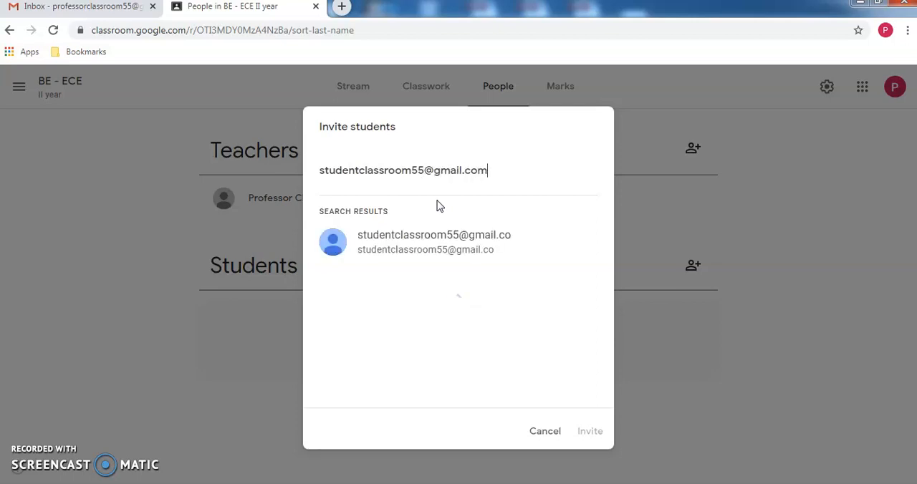
pyautogui.click(432, 235)
pyautogui.click(404, 197)
pyautogui.click(579, 432)
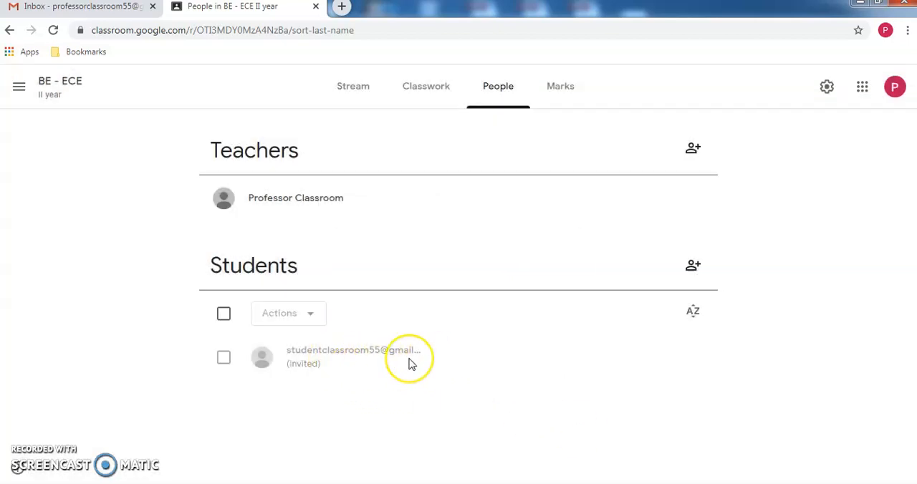
# - Switch to the student's Gmail in the Incognito window, refresh the inbox and view the "BE - ECE II year" class invitation down to its Join option
pyautogui.hotkey('alt', 'Tab')
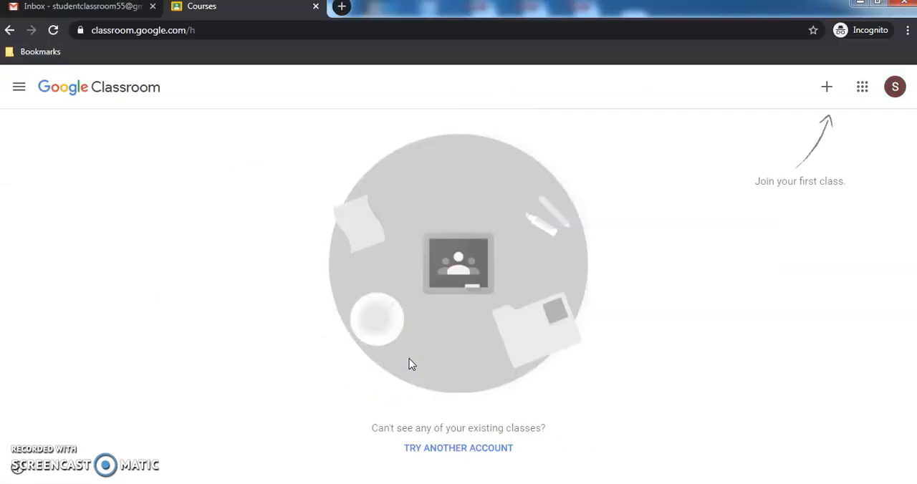
pyautogui.click(68, 7)
pyautogui.click(228, 126)
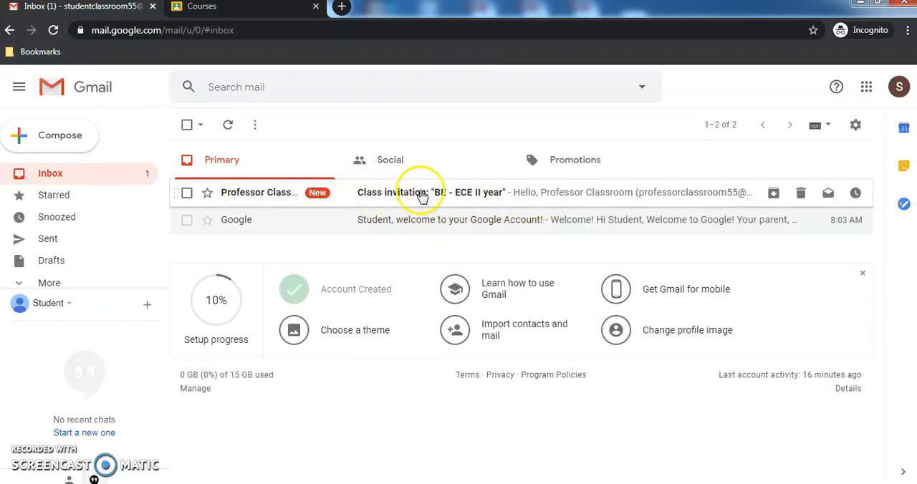
pyautogui.click(478, 195)
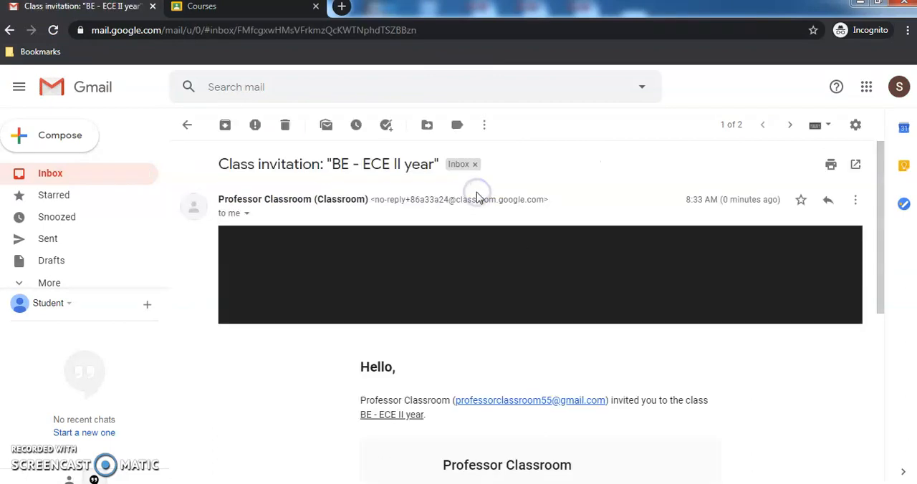
pyautogui.moveTo(880, 245); pyautogui.dragTo(880, 327)
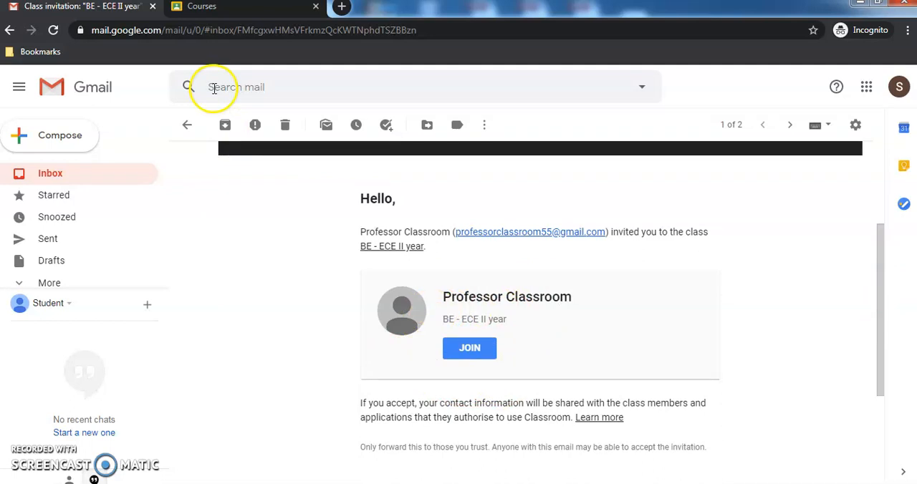
# - Join the class from the student's Google Classroom page by entering the class code
pyautogui.click(215, 9)
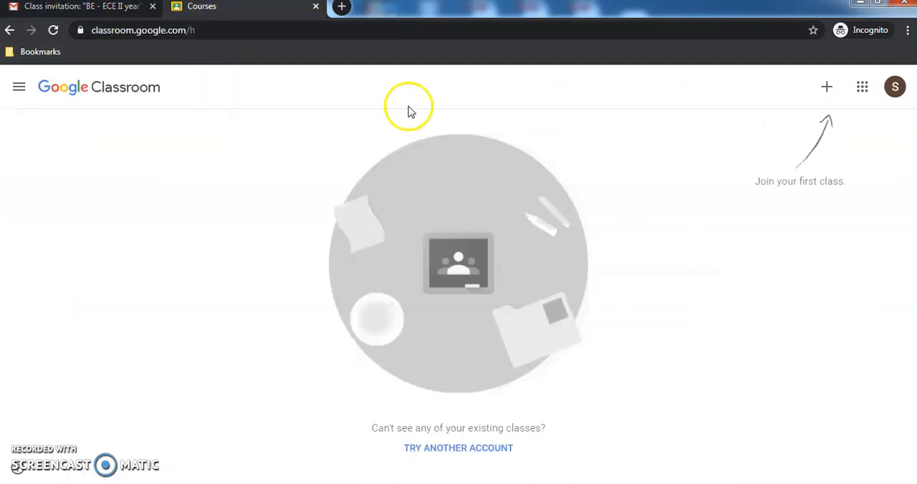
pyautogui.click(825, 87)
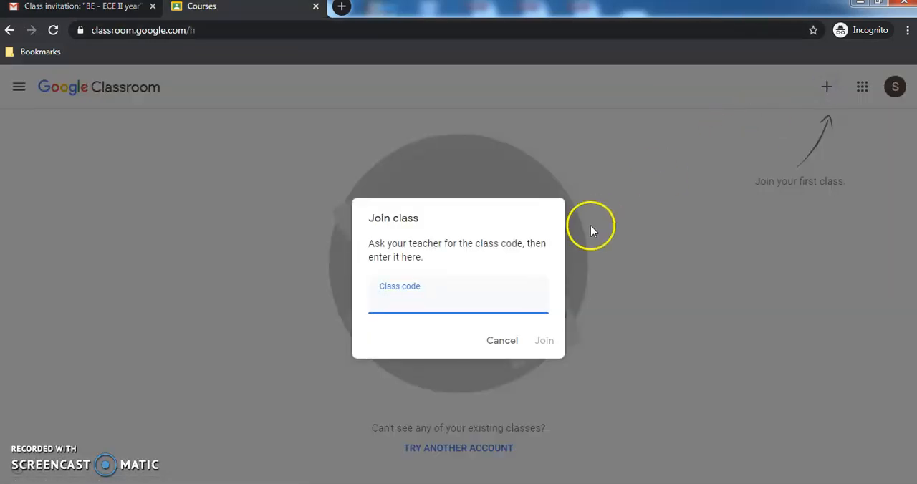
pyautogui.hotkey('ctrl', 'v')
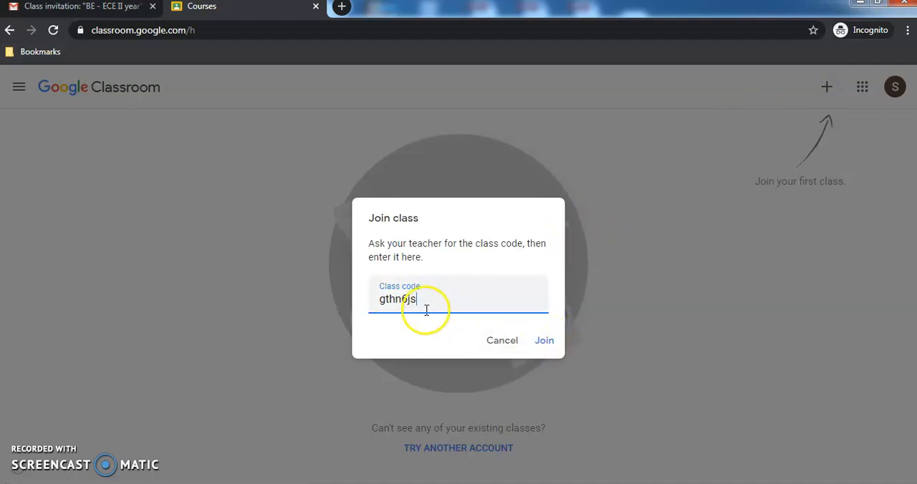
pyautogui.click(544, 339)
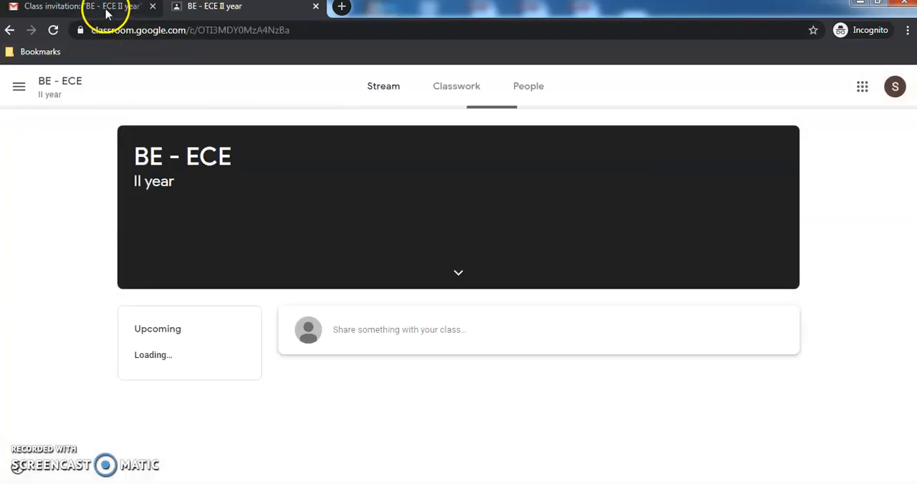
# - Review the Join option in the student's invitation e-mail, return to the student's class page, and check the teacher's People page
pyautogui.click(106, 11)
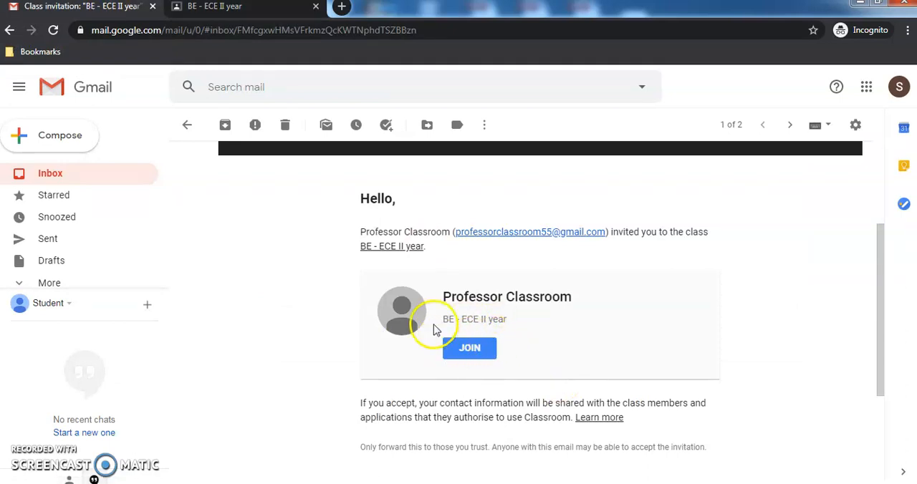
pyautogui.click(228, 9)
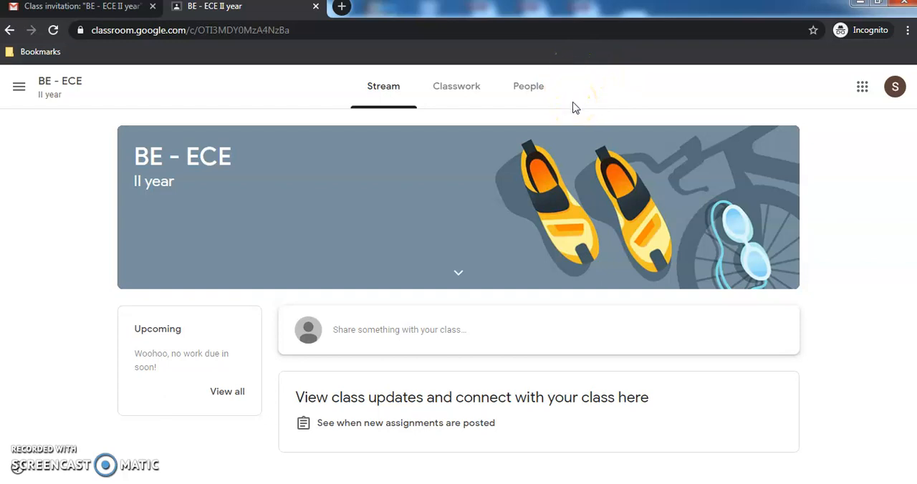
pyautogui.hotkey('alt', 'Tab')
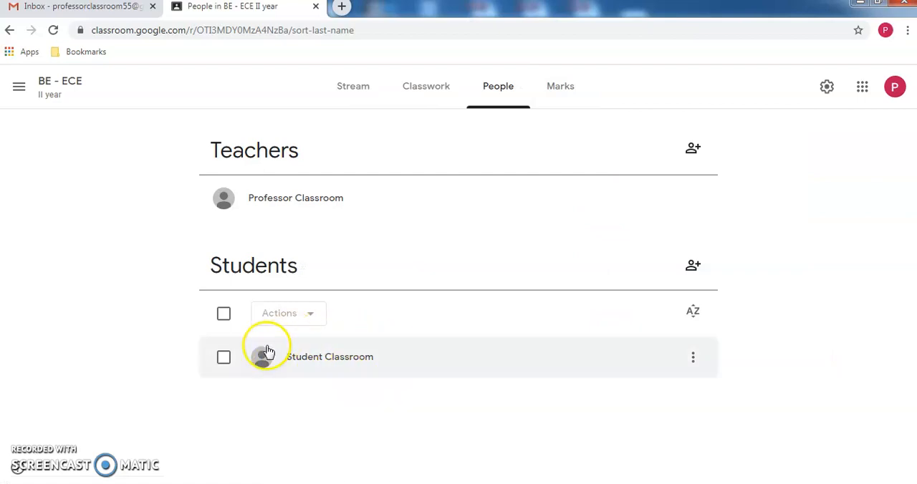
# - Add the topic "Introduction" to the teacher's Classwork and check the Classwork page from the student's account
pyautogui.click(422, 101)
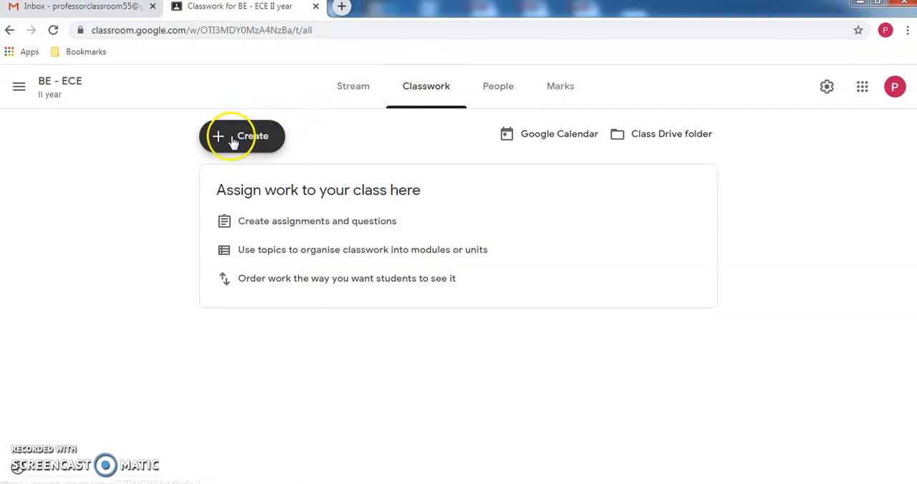
pyautogui.click(220, 140)
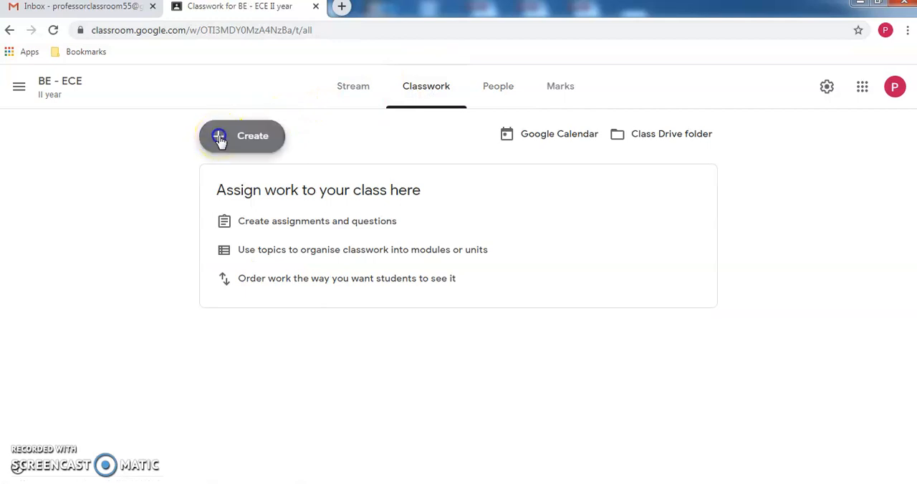
pyautogui.click(231, 290)
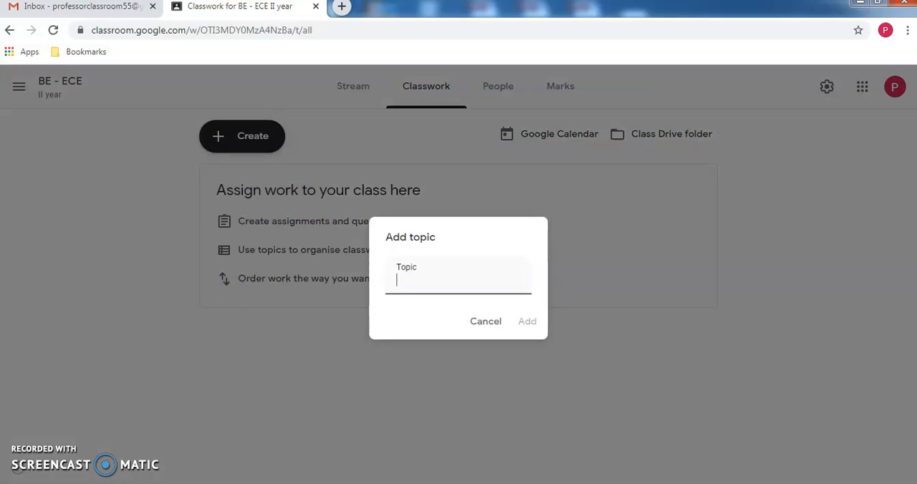
pyautogui.click(442, 279)
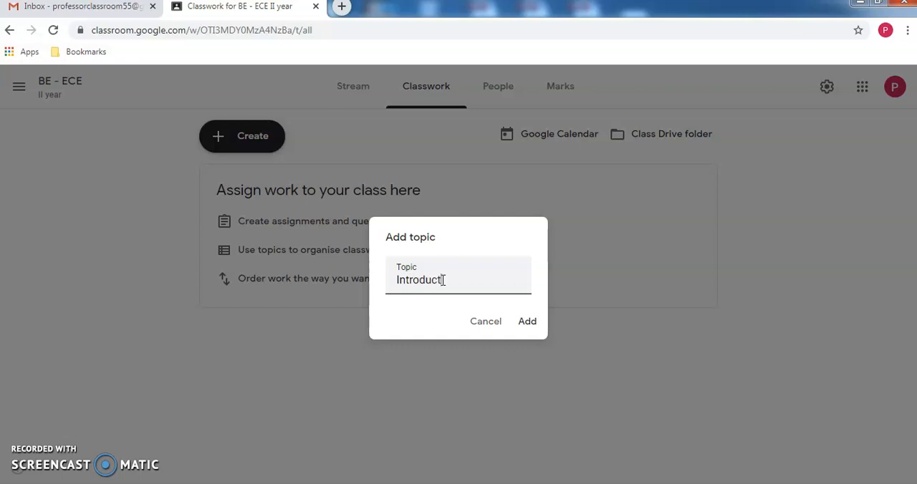
pyautogui.click(532, 320)
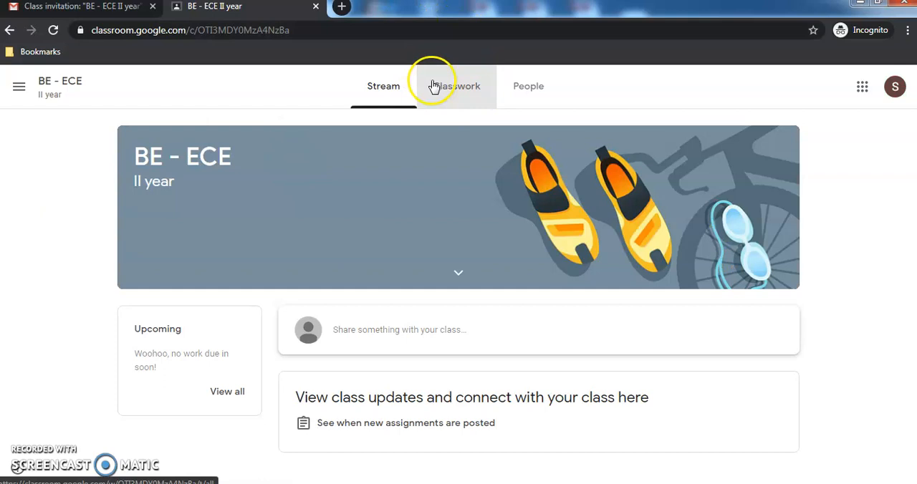
pyautogui.click(433, 86)
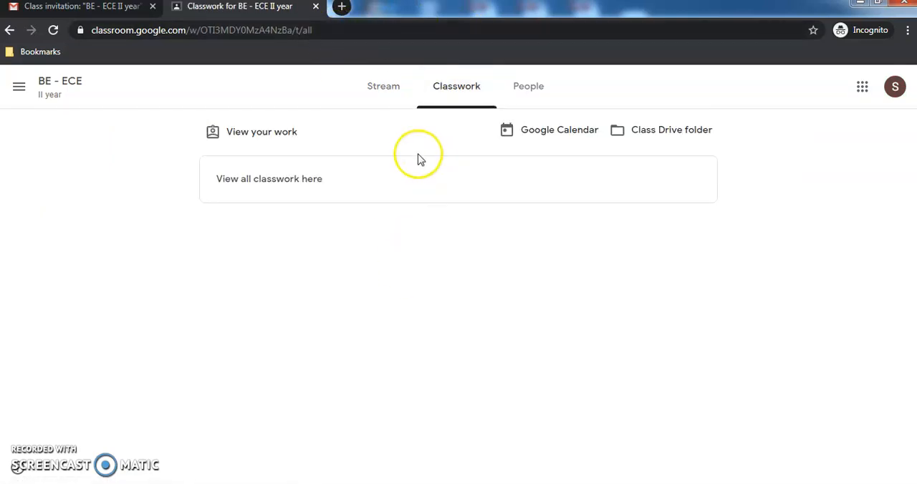
pyautogui.hotkey('alt', 'Tab')
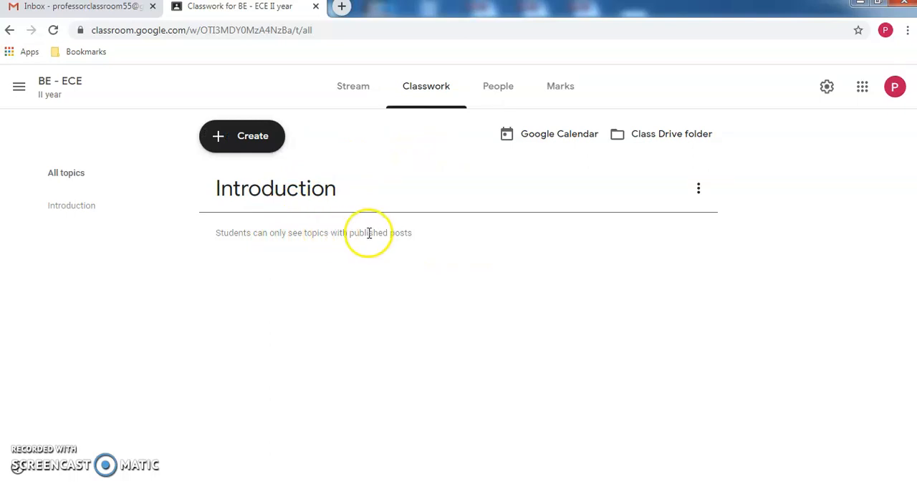
# - Create a new assignment in the teacher's Classwork titled "Write an assignment on Introduction", dismissing the introductory tips
pyautogui.click(222, 142)
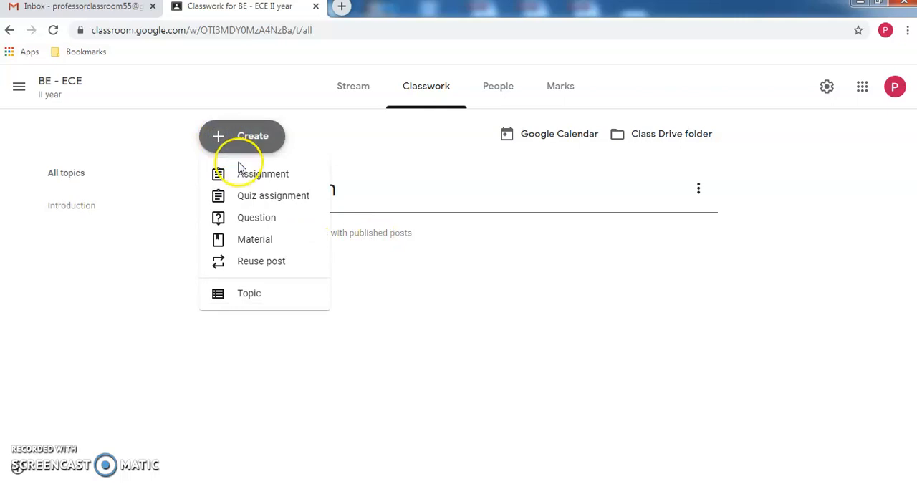
pyautogui.click(247, 175)
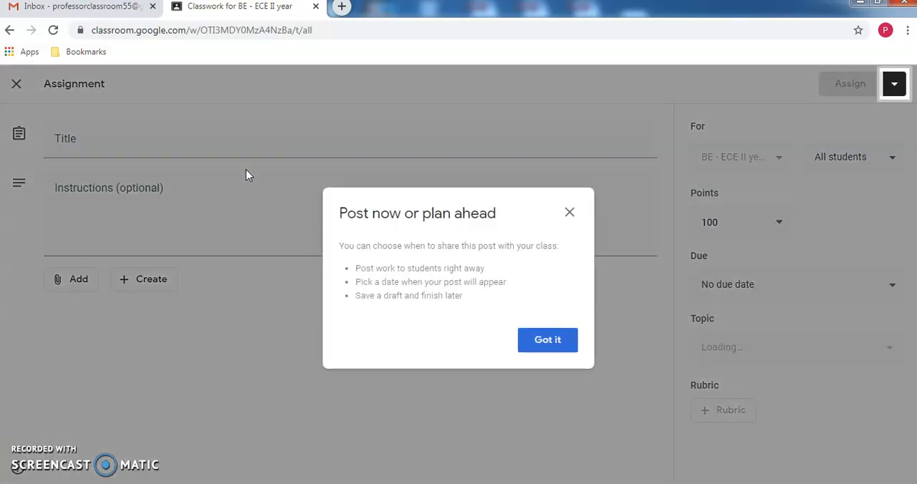
pyautogui.click(543, 339)
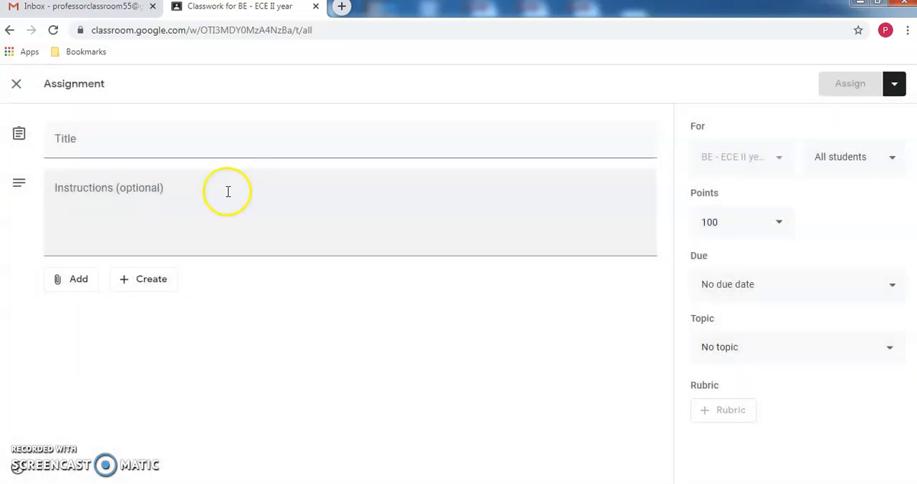
pyautogui.click(149, 145)
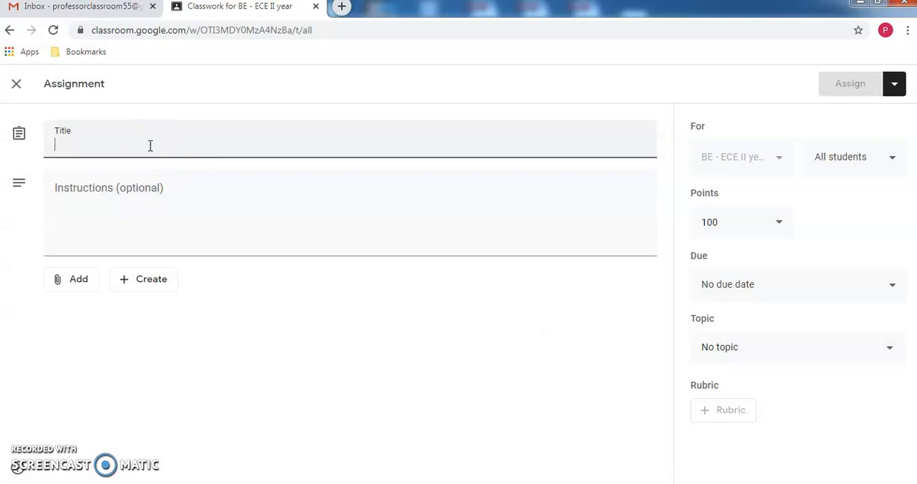
pyautogui.write('Write an assignment on')
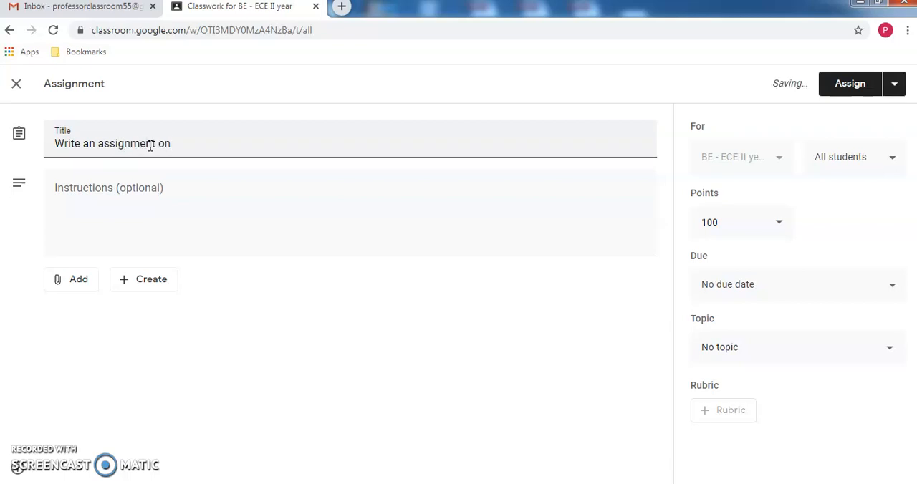
pyautogui.write('l')
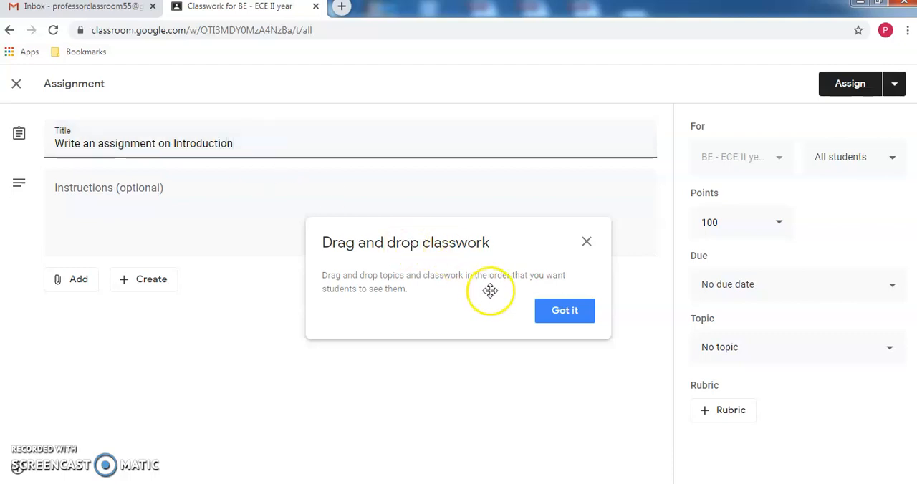
pyautogui.click(550, 311)
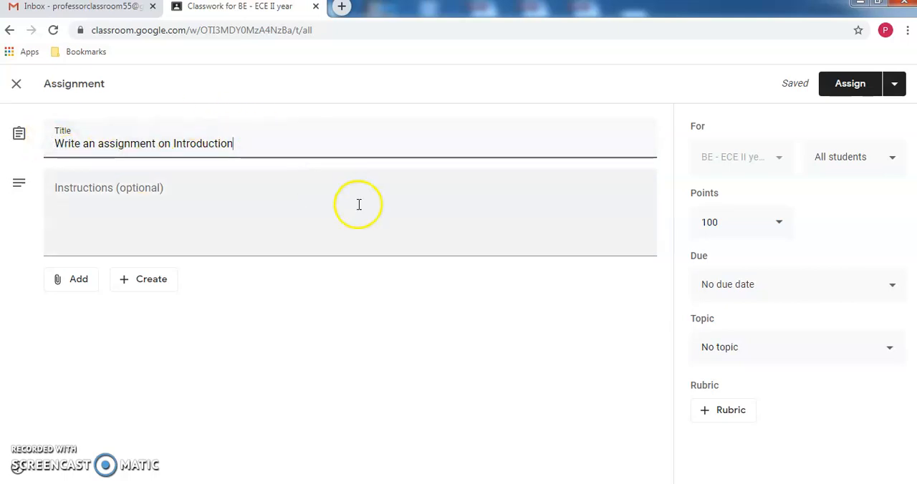
# - Look over the class and student recipient options for the assignment
pyautogui.click(757, 167)
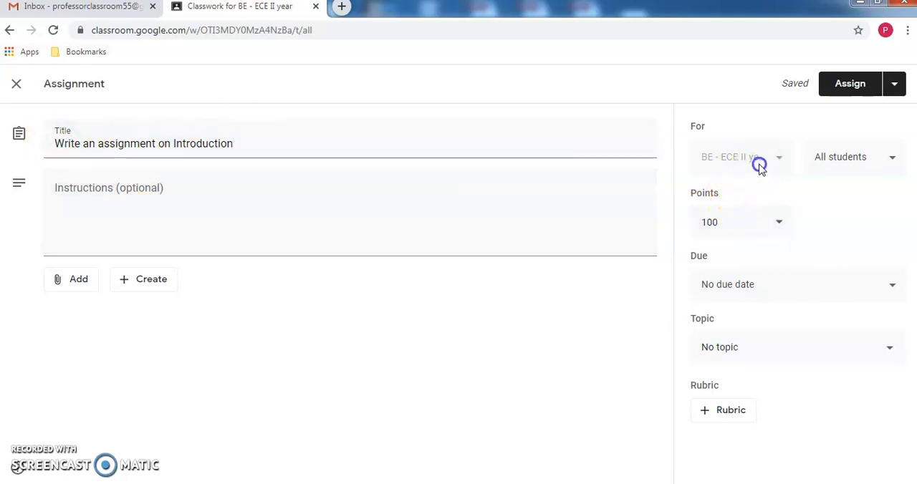
pyautogui.click(850, 164)
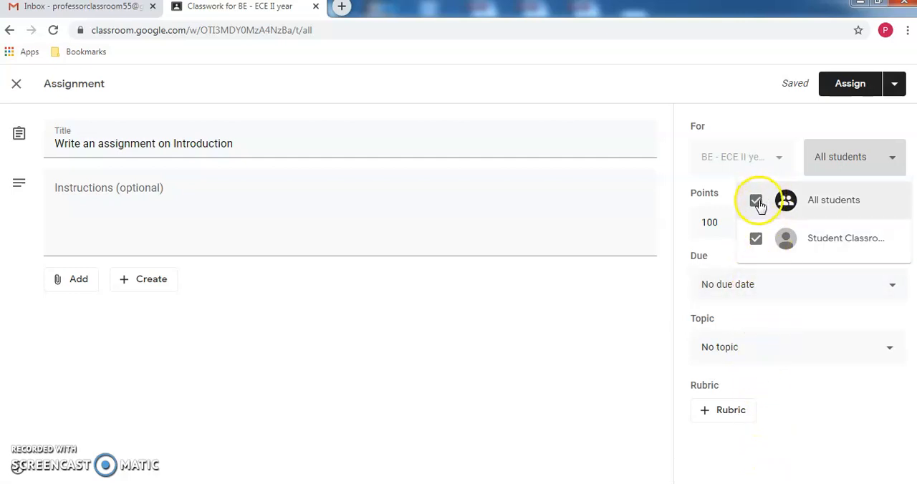
pyautogui.click(581, 318)
# - Try the Unmarked option for the assignment, and set its points to 10
pyautogui.click(727, 223)
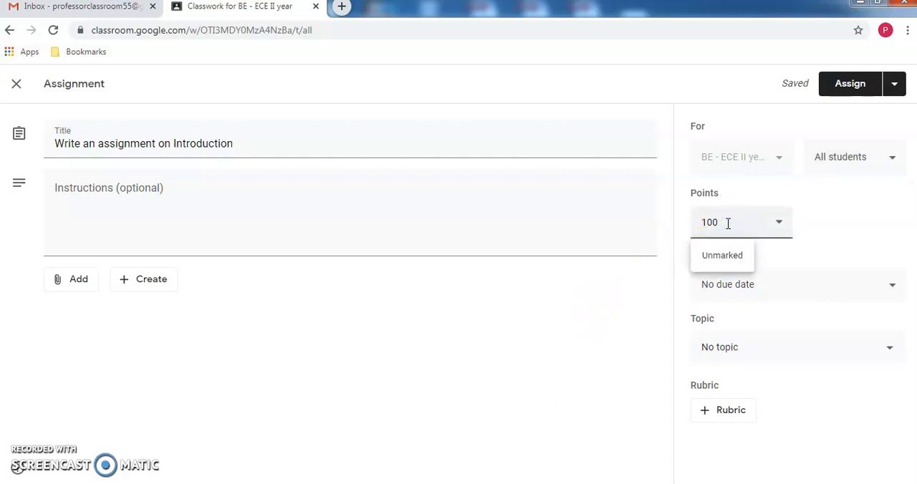
pyautogui.click(721, 258)
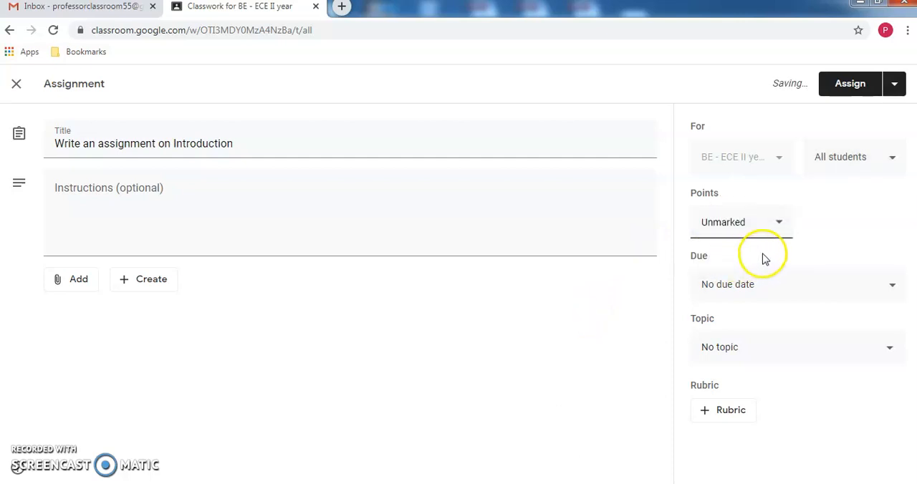
pyautogui.click(776, 224)
pyautogui.click(721, 223)
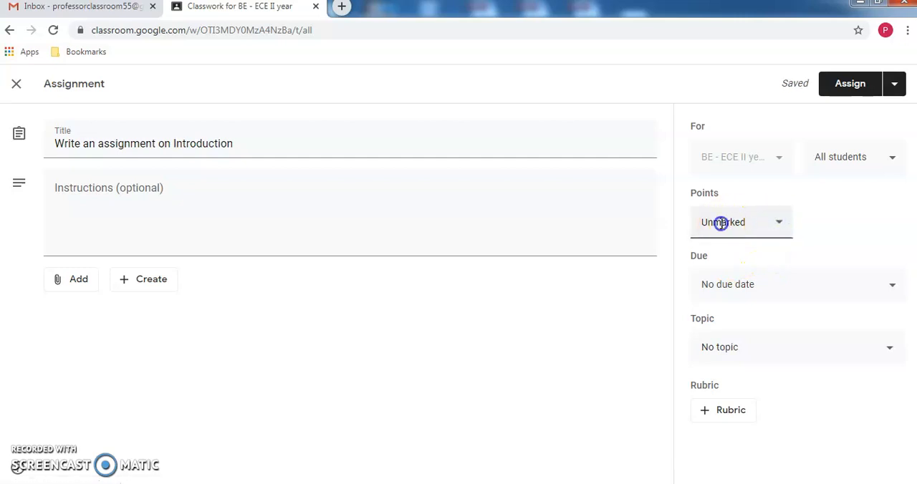
pyautogui.write('10')
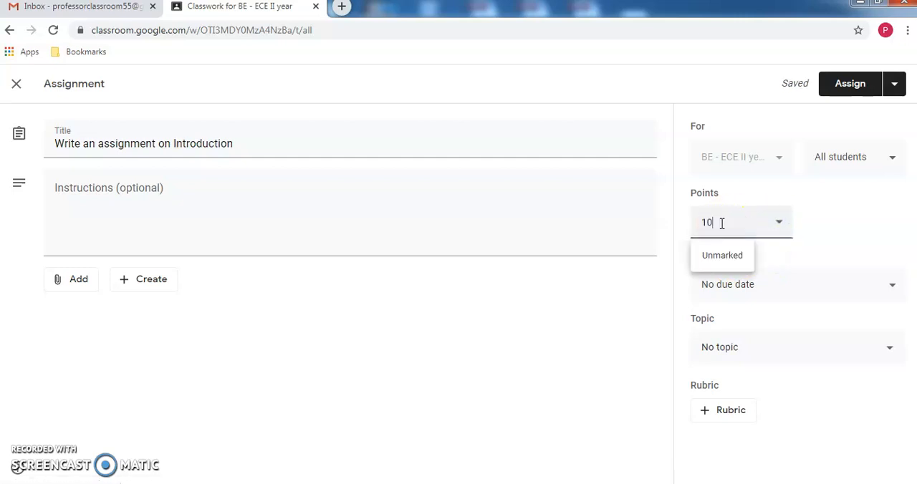
pyautogui.click(835, 246)
# - Set the assignment's due date to 25 Apr 2020 and assign it to the Introduction topic
pyautogui.click(805, 289)
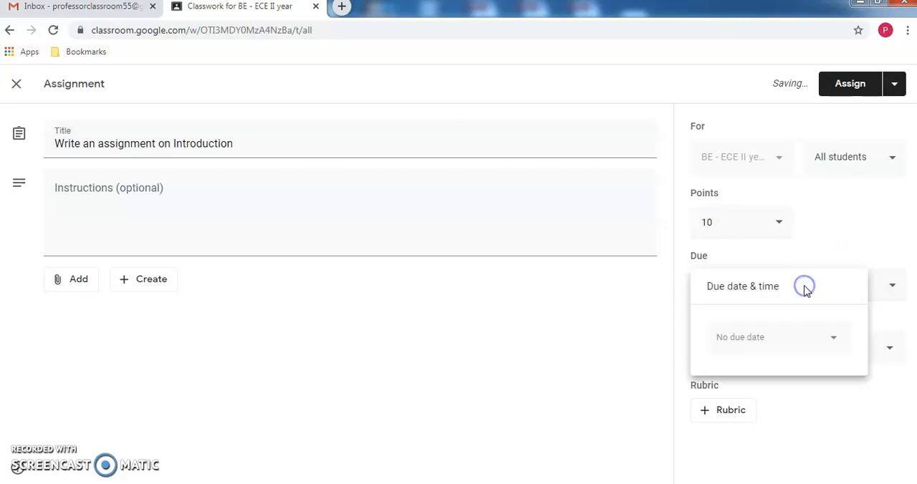
pyautogui.click(794, 345)
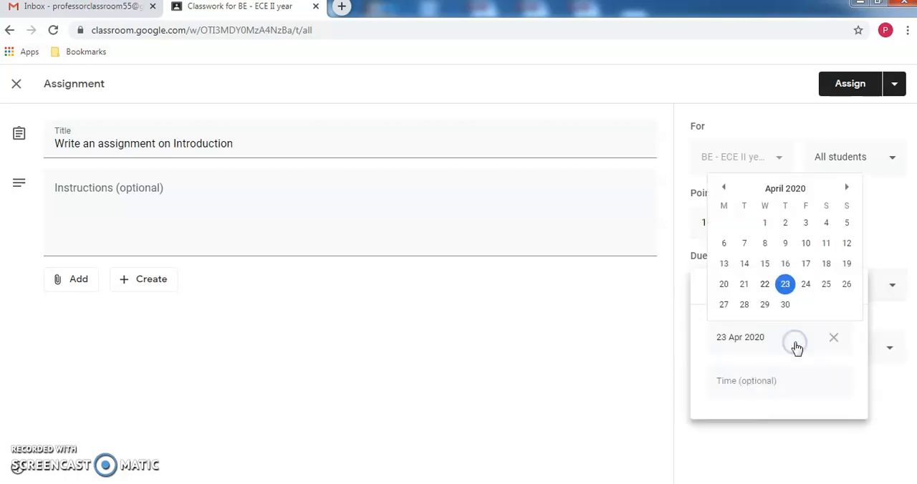
pyautogui.click(829, 286)
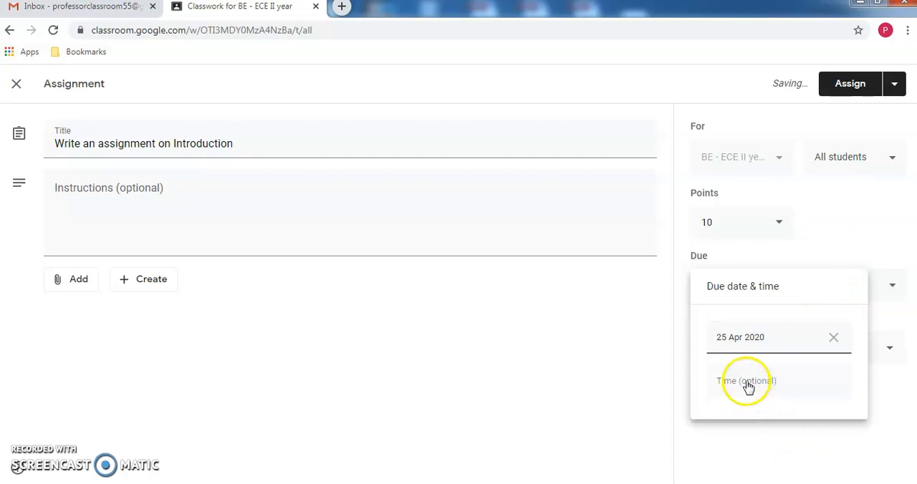
pyautogui.click(859, 438)
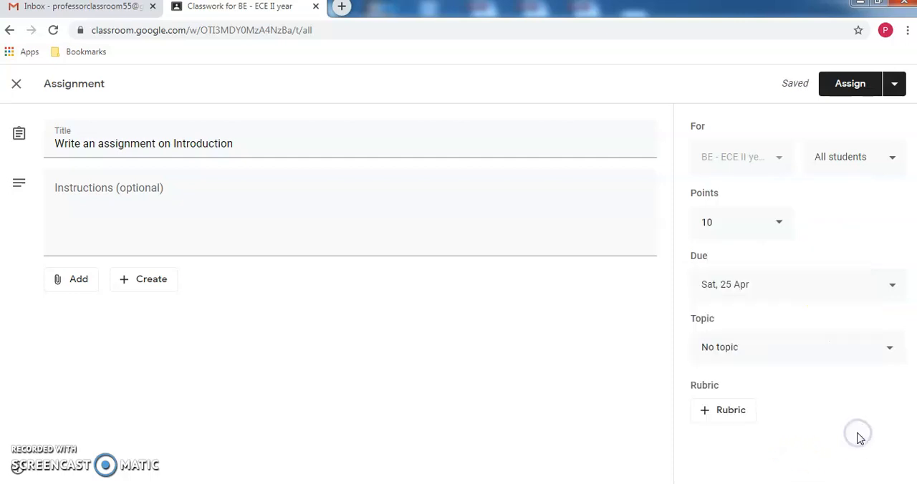
pyautogui.click(804, 351)
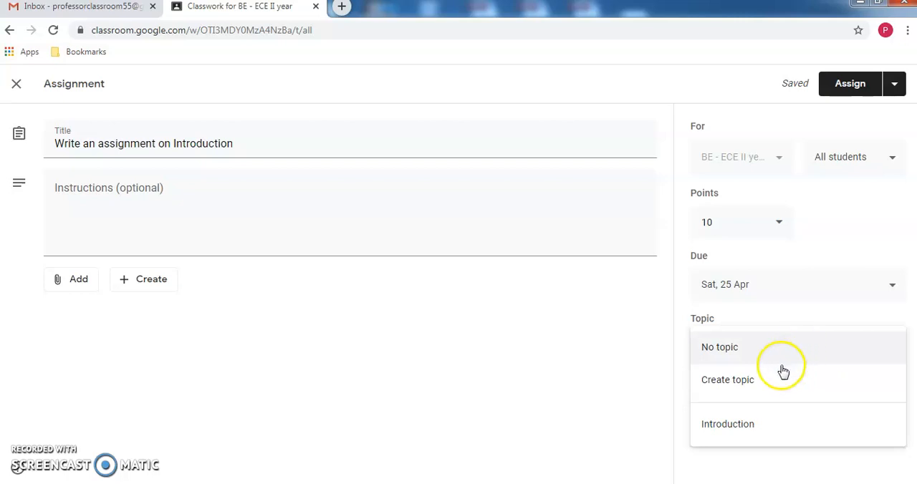
pyautogui.click(754, 424)
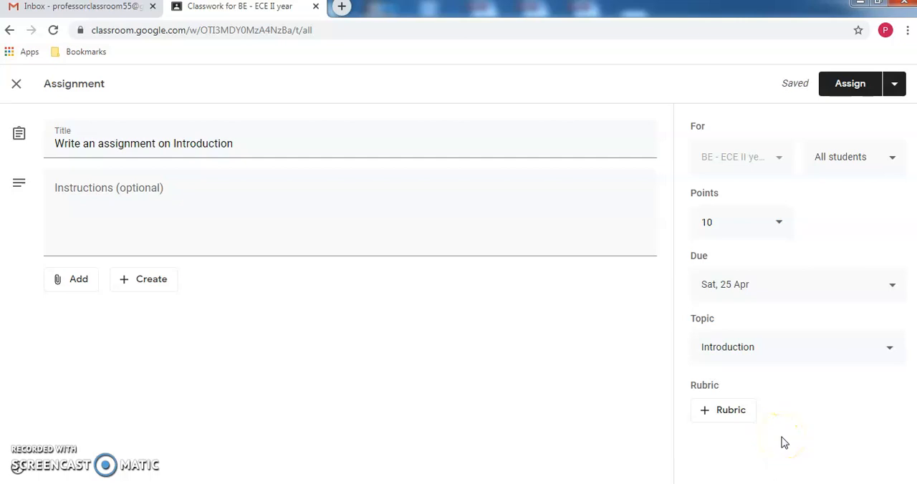
# - Create a scored rubric for the assignment with a first criterion titled Grammar worth 5 points
pyautogui.click(726, 414)
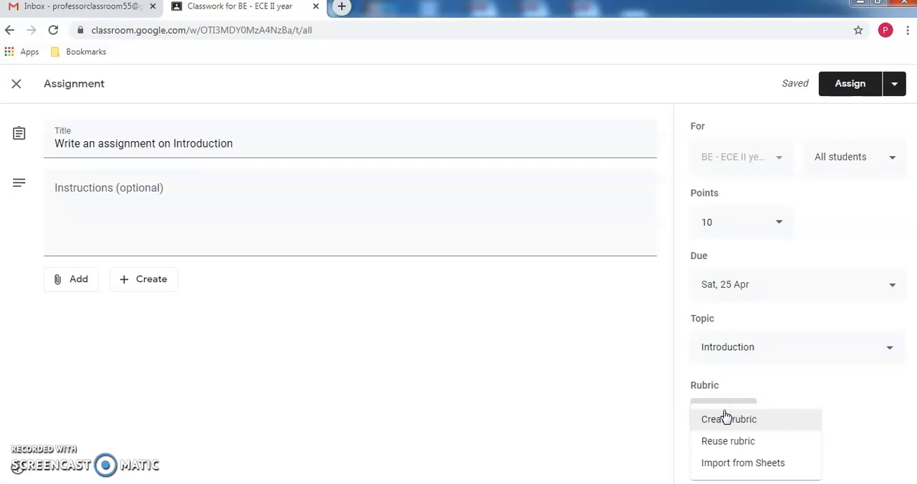
pyautogui.click(736, 419)
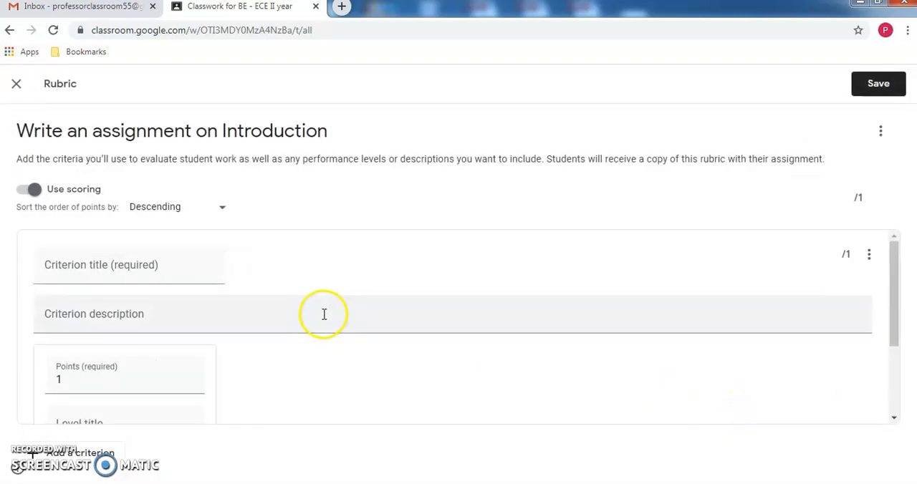
pyautogui.click(152, 264)
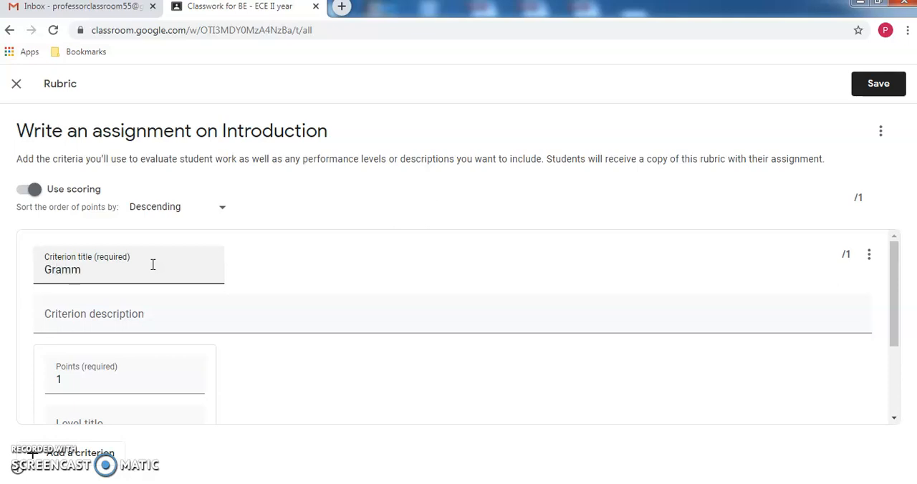
pyautogui.click(98, 376)
pyautogui.scroll(-2, 100, 374)
pyautogui.press('BackSpace')
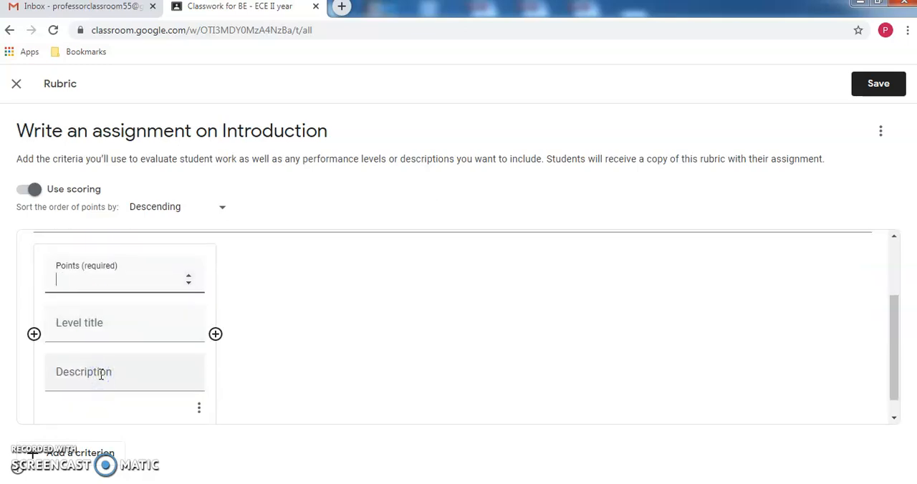
pyautogui.write('5')
# - Add a second rubric criterion titled "Content" worth 5 points and save the rubric
pyautogui.click(72, 455)
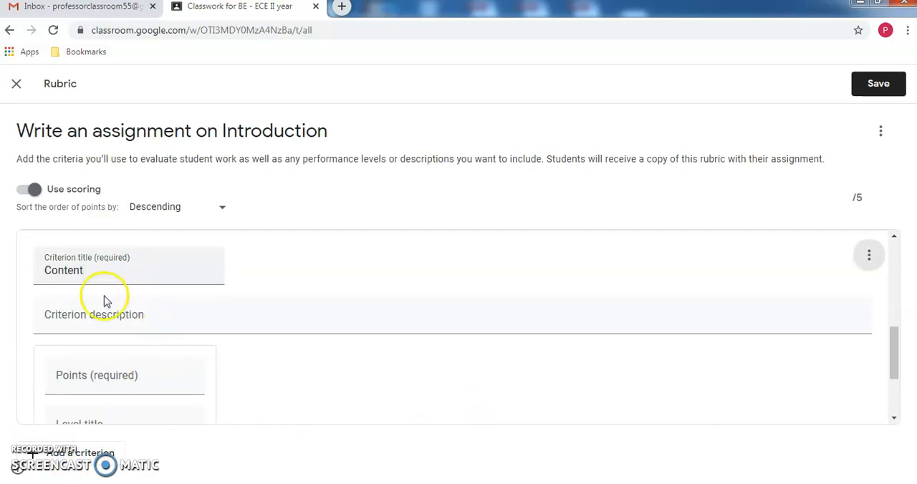
pyautogui.click(76, 367)
pyautogui.scroll(-1, 77, 367)
pyautogui.write('5')
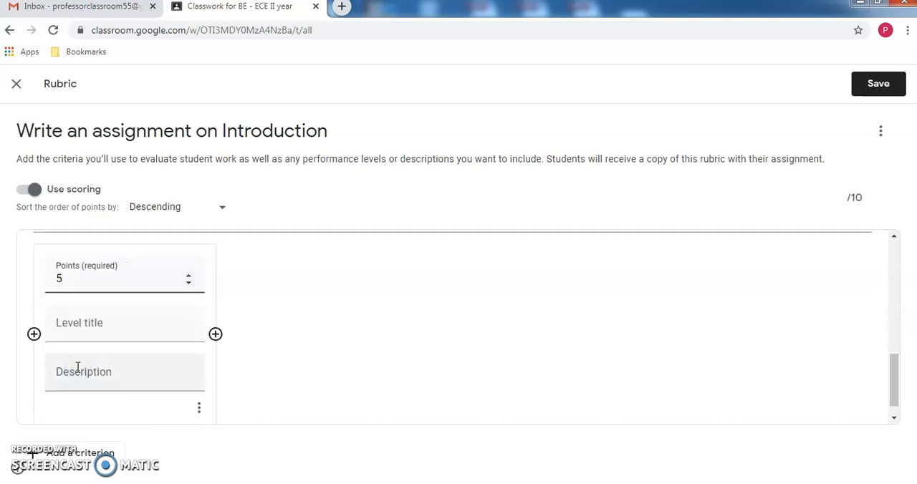
pyautogui.click(288, 445)
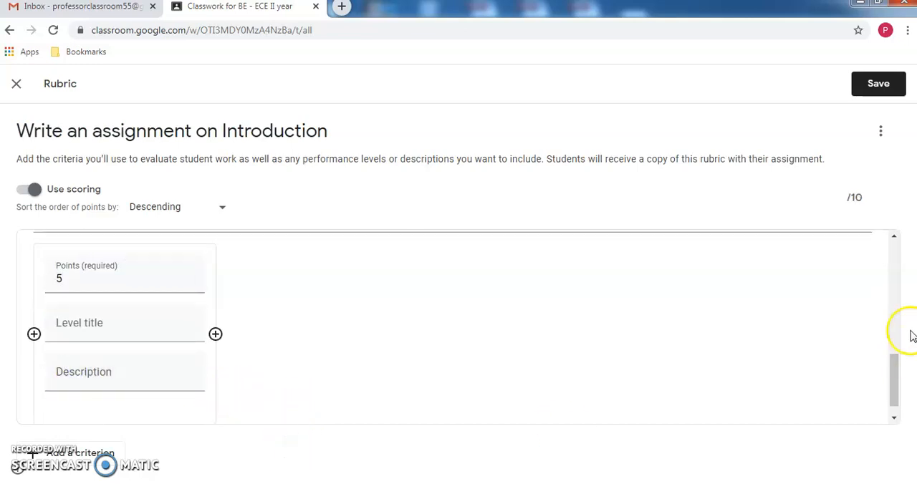
pyautogui.click(883, 88)
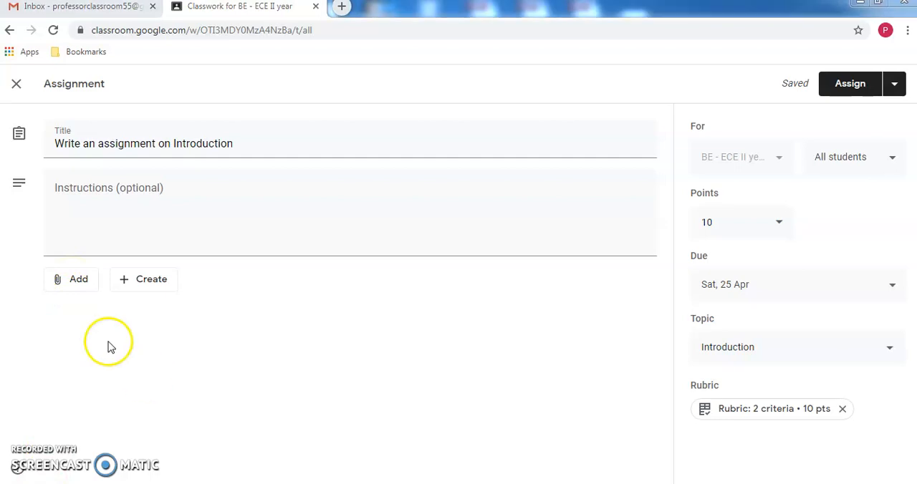
pyautogui.click(63, 280)
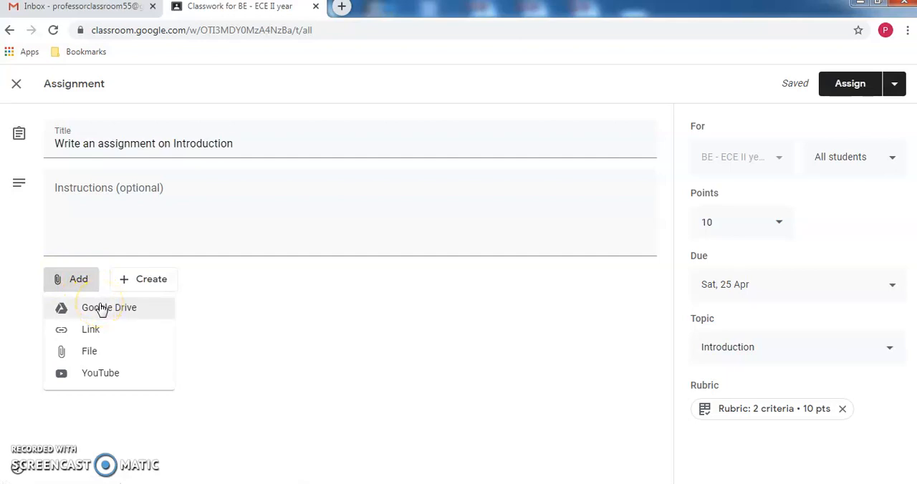
pyautogui.click(97, 336)
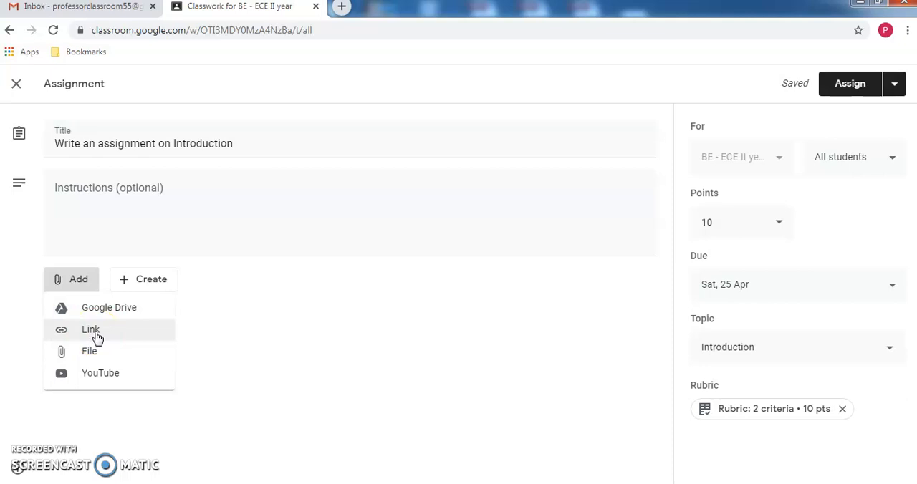
pyautogui.click(98, 336)
pyautogui.click(444, 304)
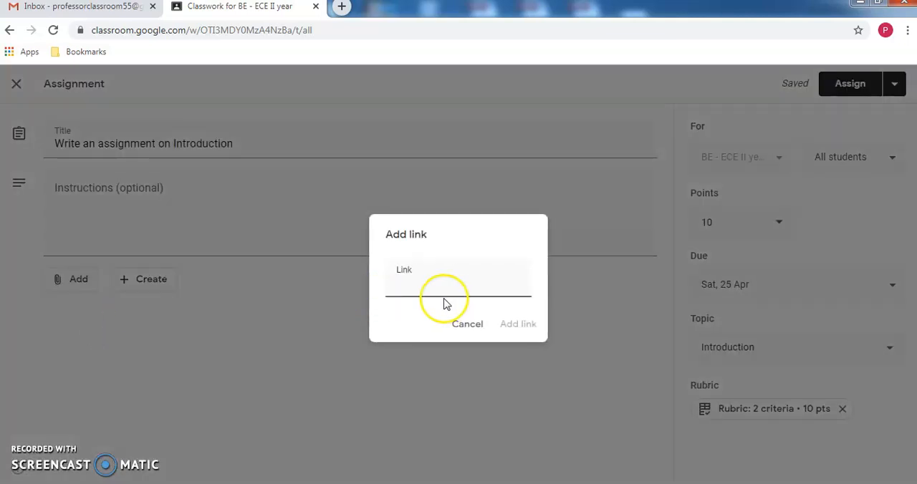
pyautogui.write('www.google.co.in')
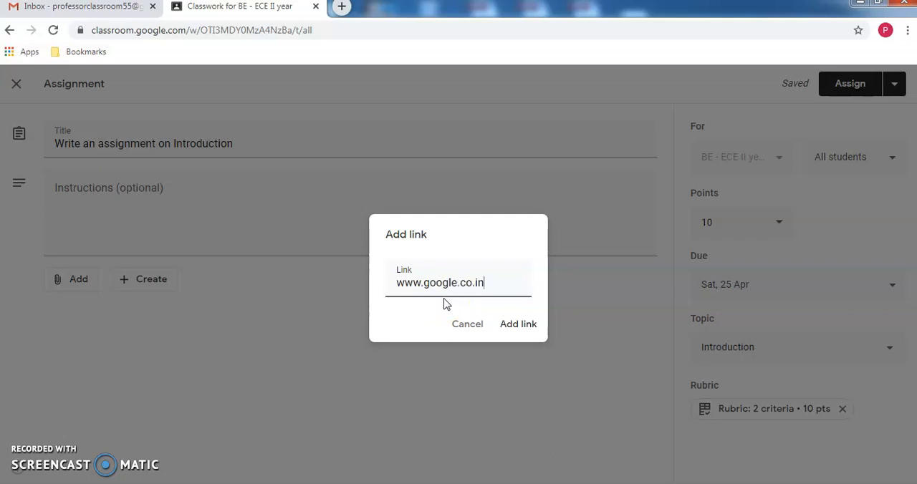
pyautogui.click(528, 324)
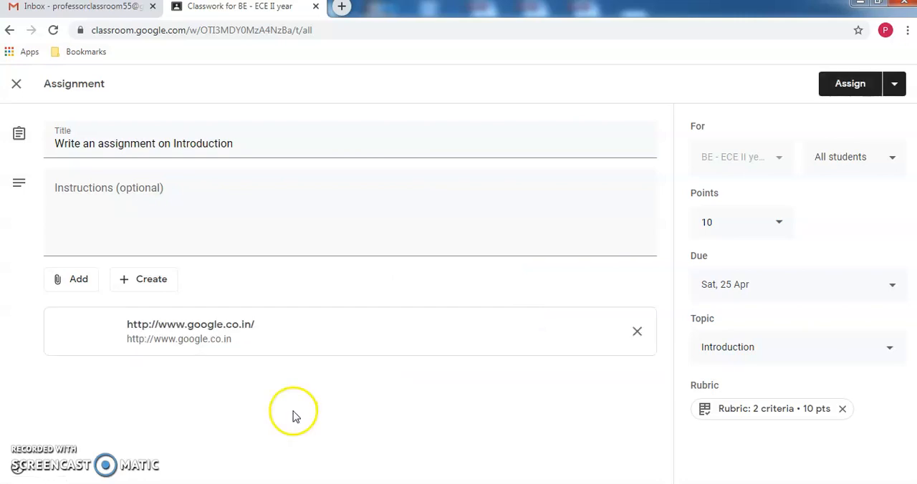
# - Upload the file Hint.pdf from the computer's desktop and attach it to the assignment
pyautogui.click(65, 283)
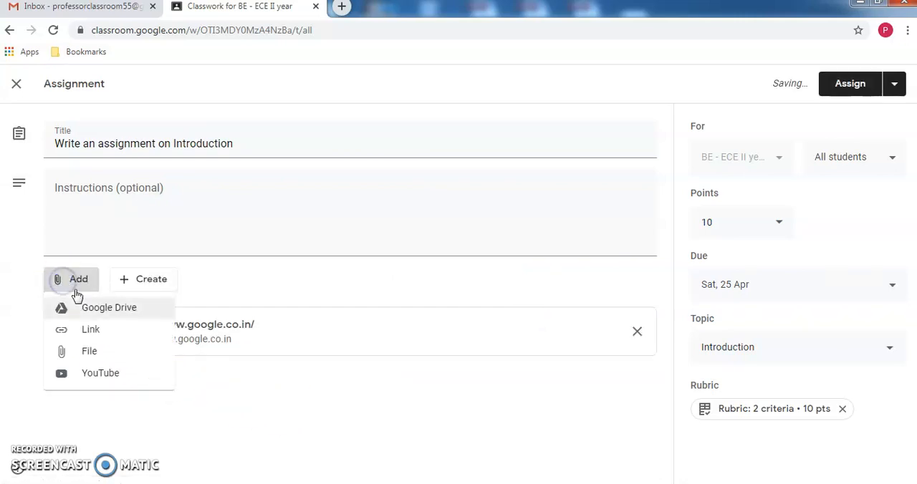
pyautogui.click(90, 351)
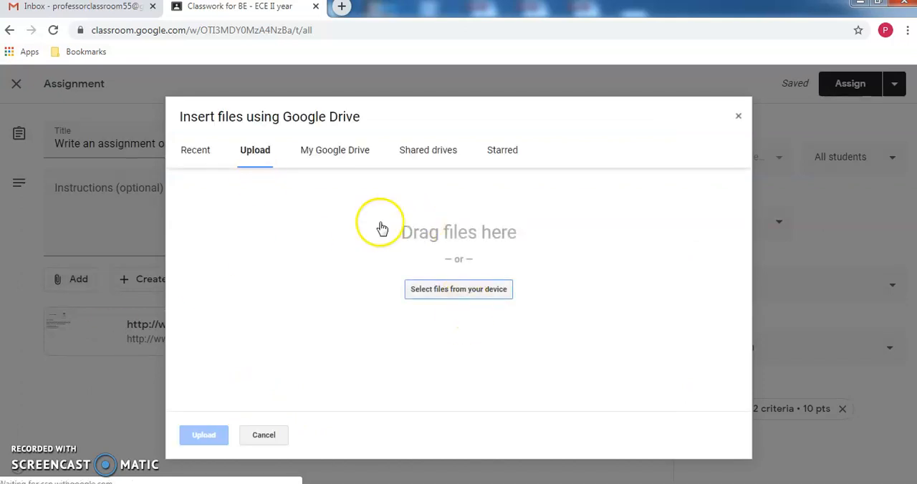
pyautogui.click(433, 290)
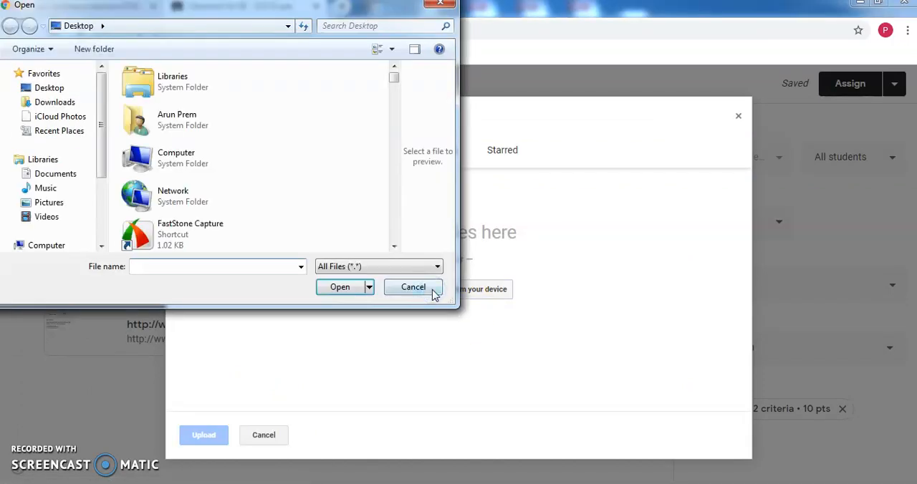
pyautogui.write('hi')
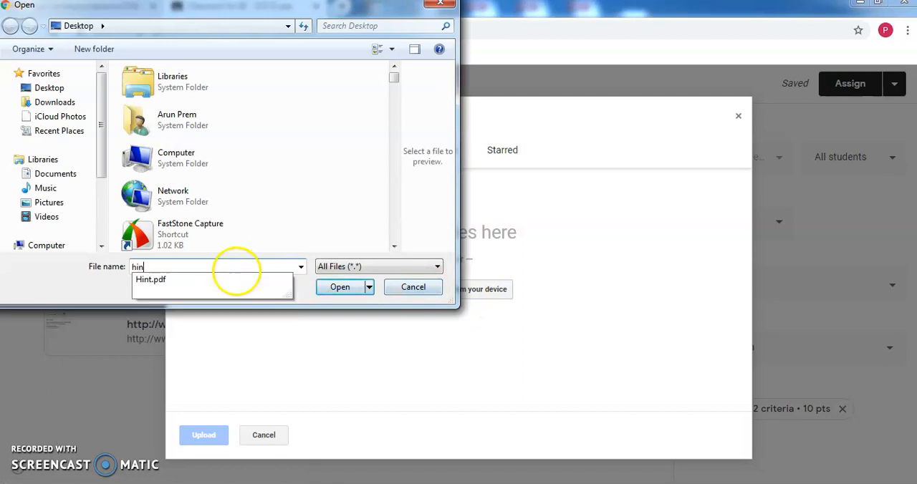
pyautogui.write('n')
pyautogui.click(172, 280)
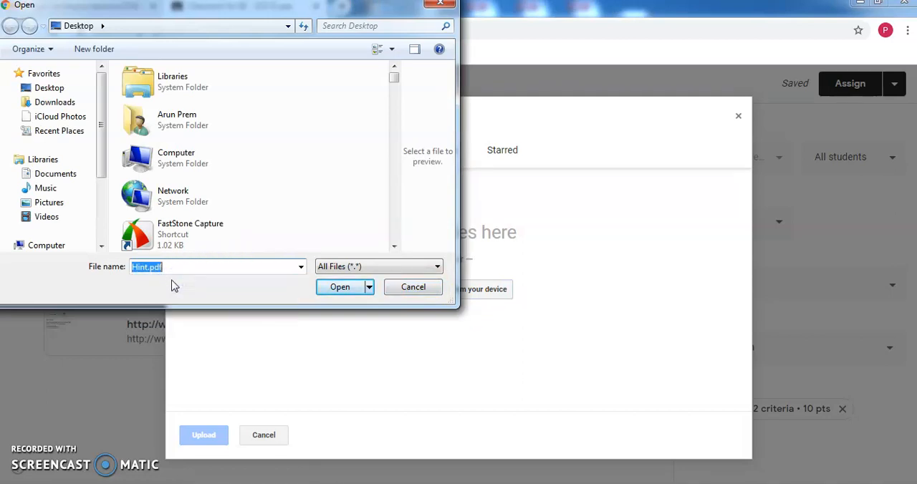
pyautogui.click(334, 288)
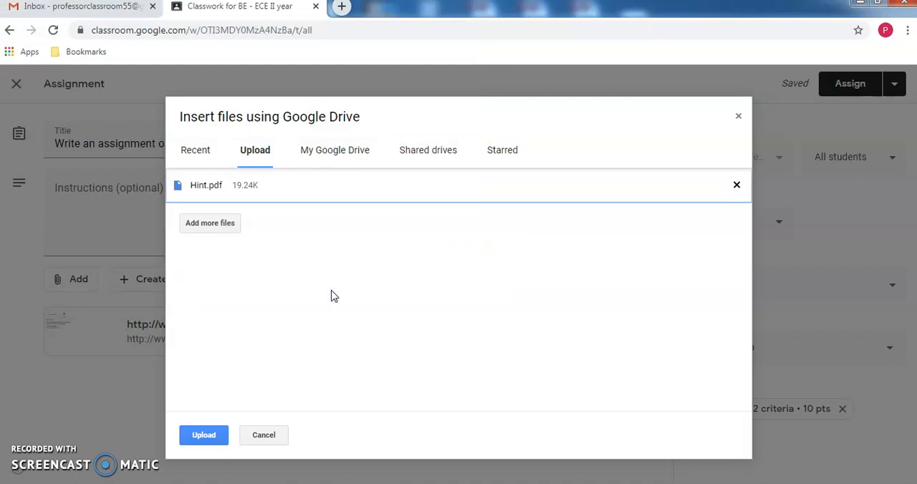
pyautogui.click(204, 435)
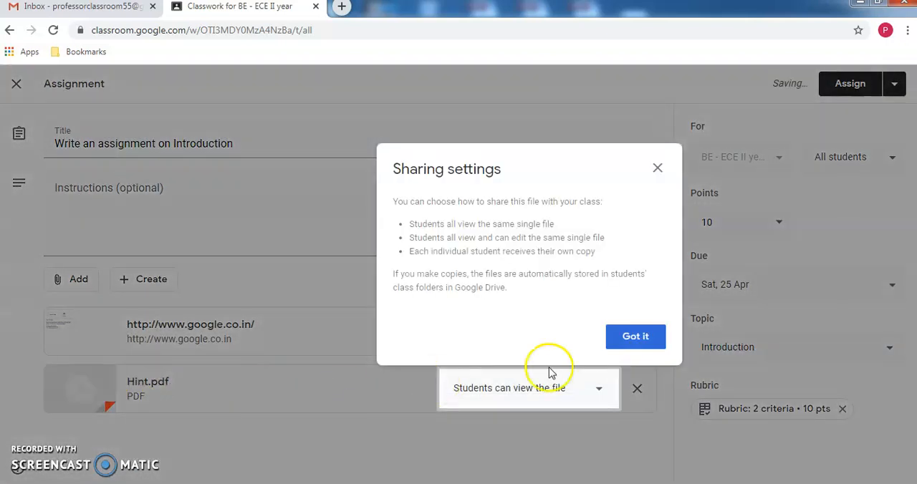
pyautogui.click(645, 334)
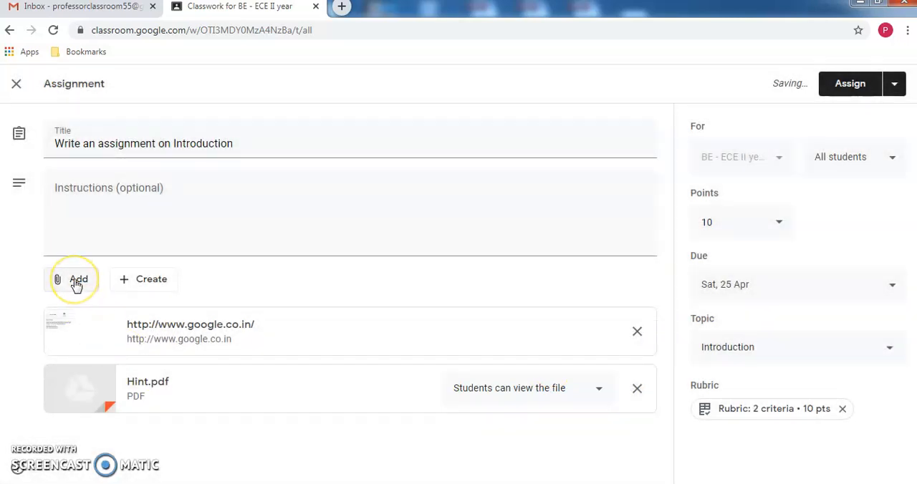
# - Start attaching a YouTube video, searching for "hint" and looking at the option to insert a video by URL
pyautogui.click(77, 281)
pyautogui.click(99, 373)
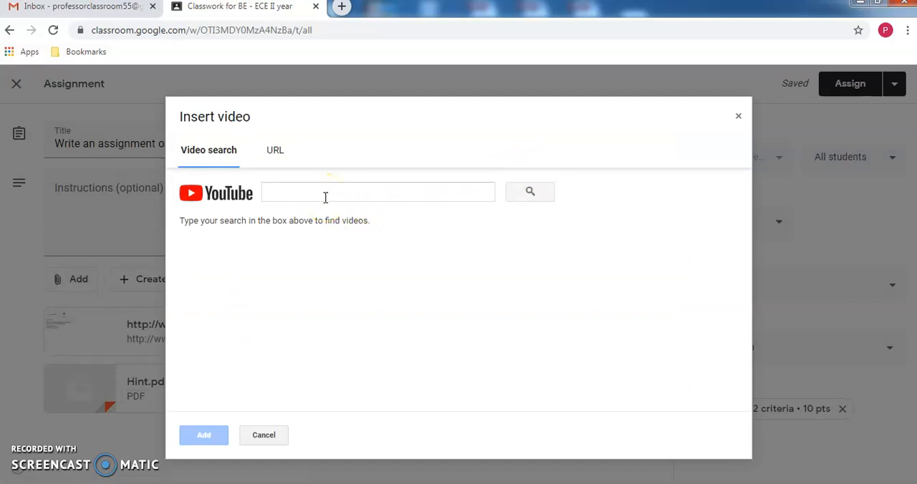
pyautogui.click(325, 197)
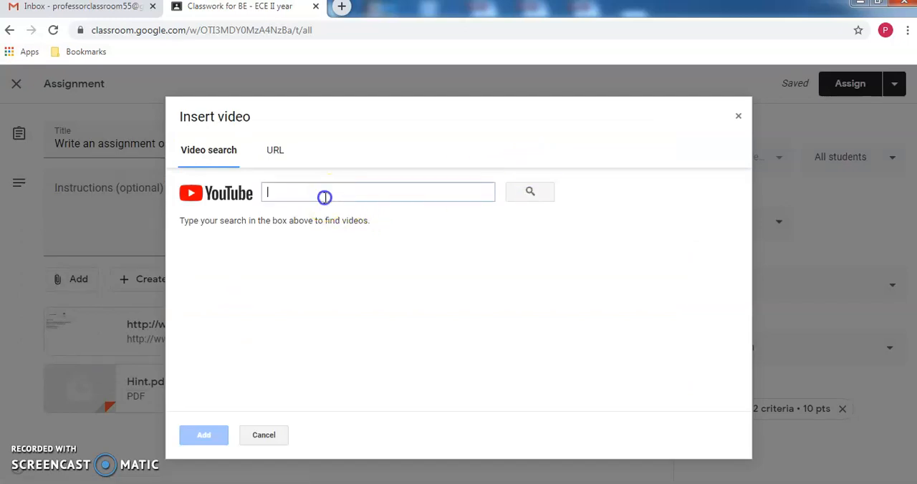
pyautogui.write('hint')
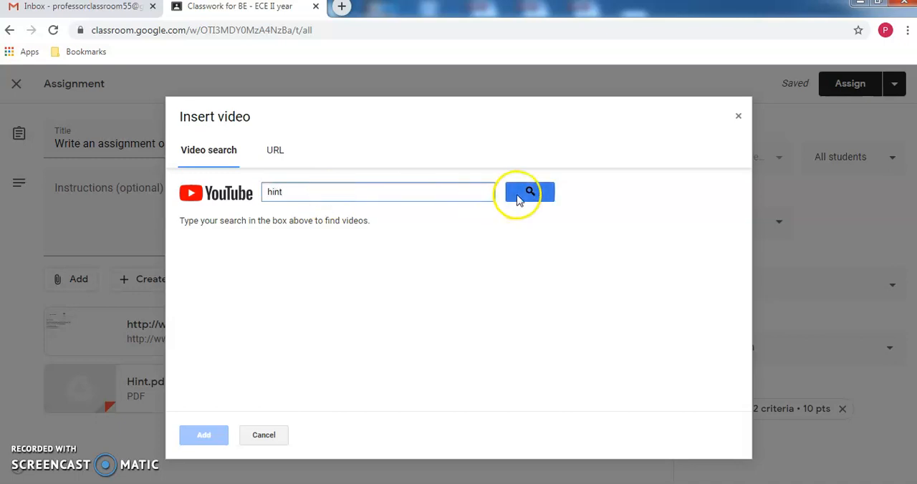
pyautogui.click(519, 193)
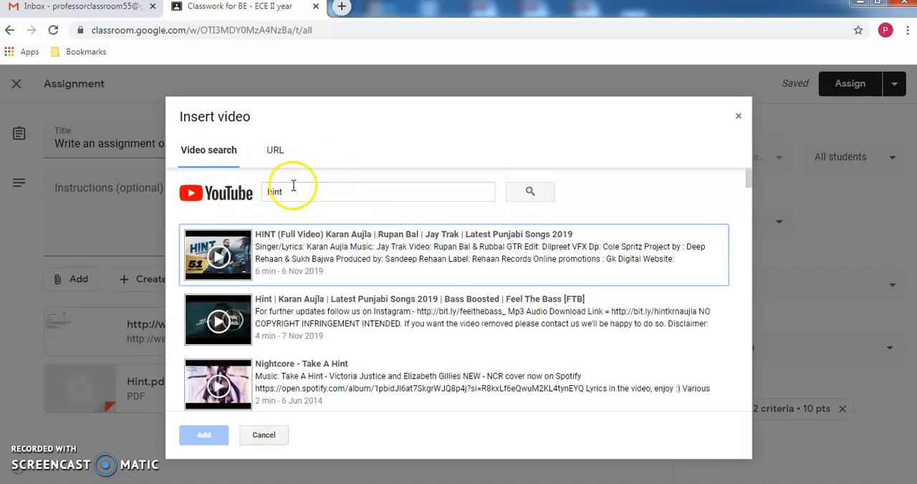
pyautogui.click(276, 151)
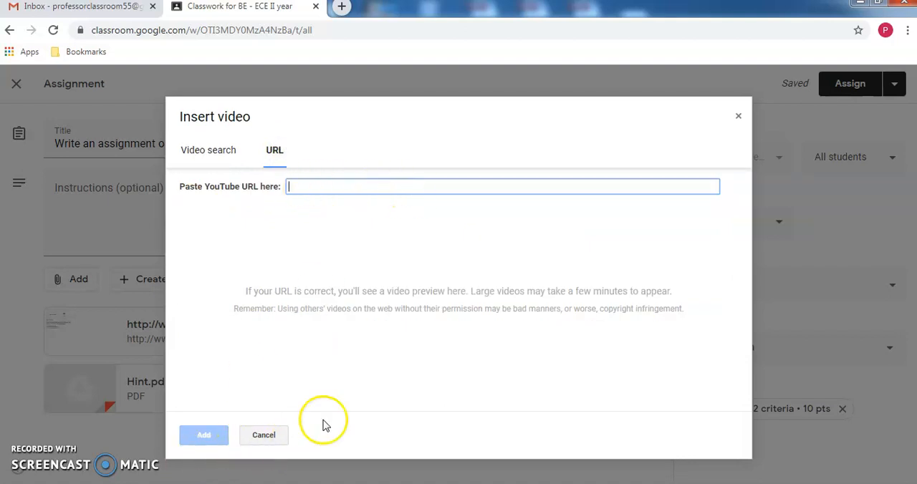
pyautogui.click(208, 156)
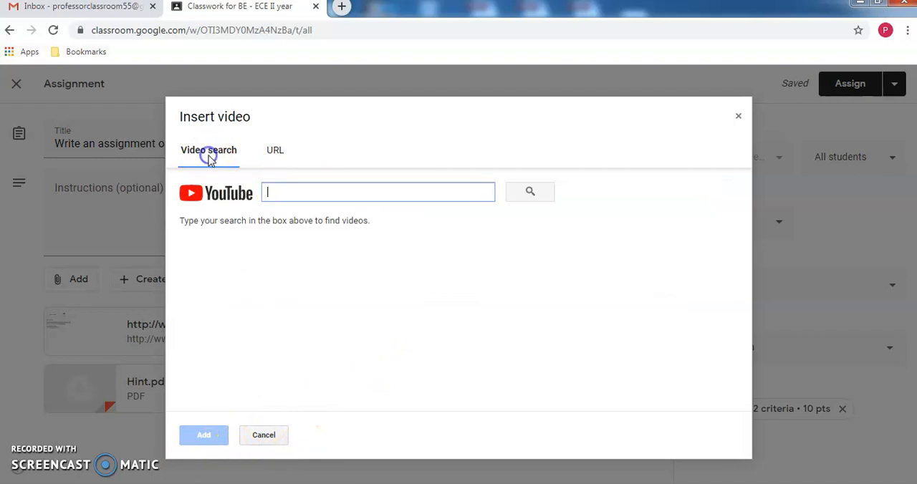
pyautogui.write('hint')
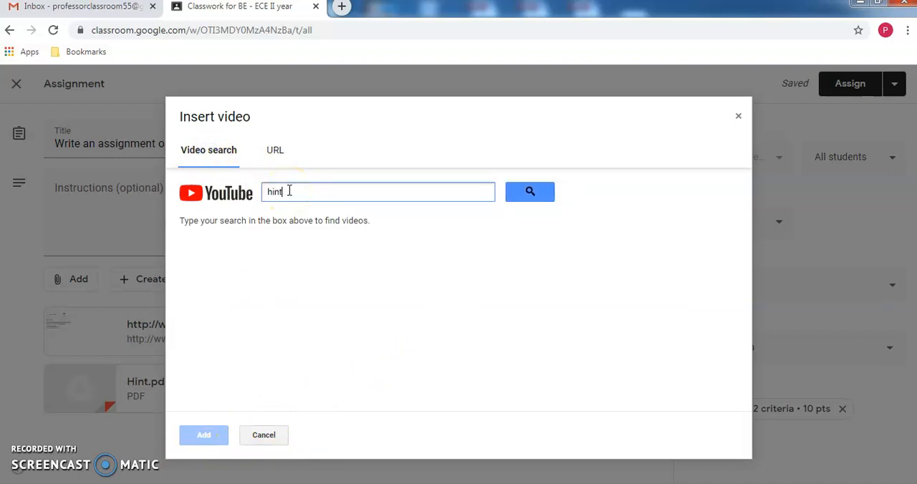
pyautogui.click(532, 194)
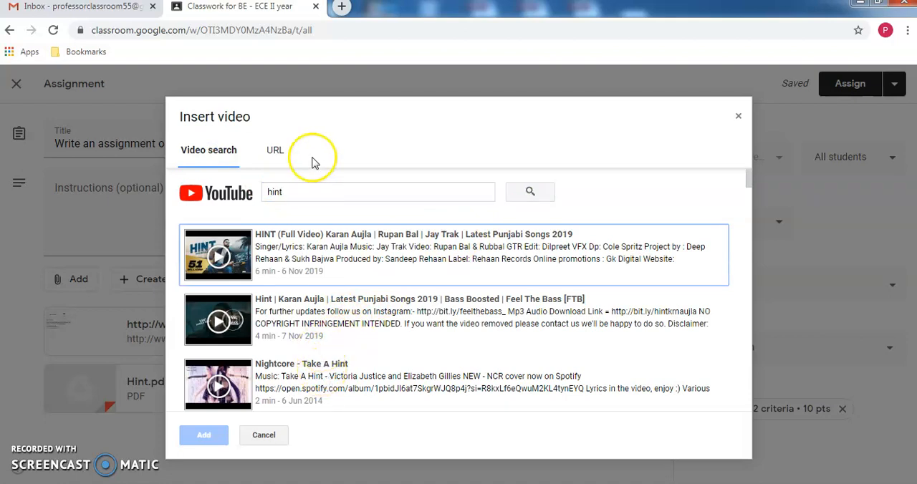
# - Search YouTube for "electron device" and attach the video "Silicon Single-electron Devices" to the assignment
pyautogui.doubleClick(275, 192)
pyautogui.write('electron device')
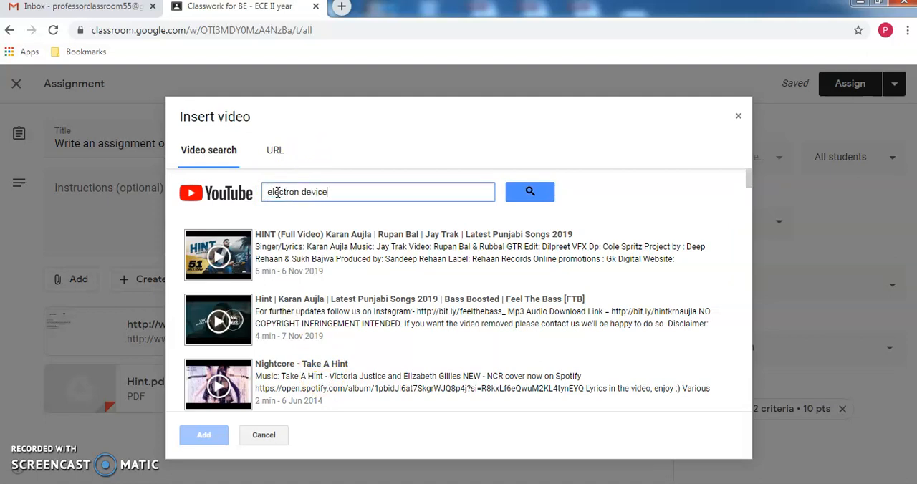
pyautogui.click(514, 191)
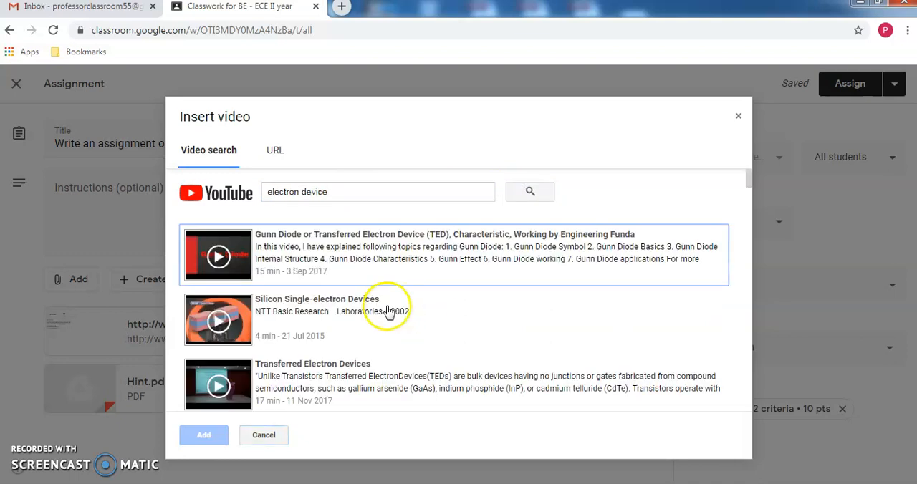
pyautogui.click(366, 313)
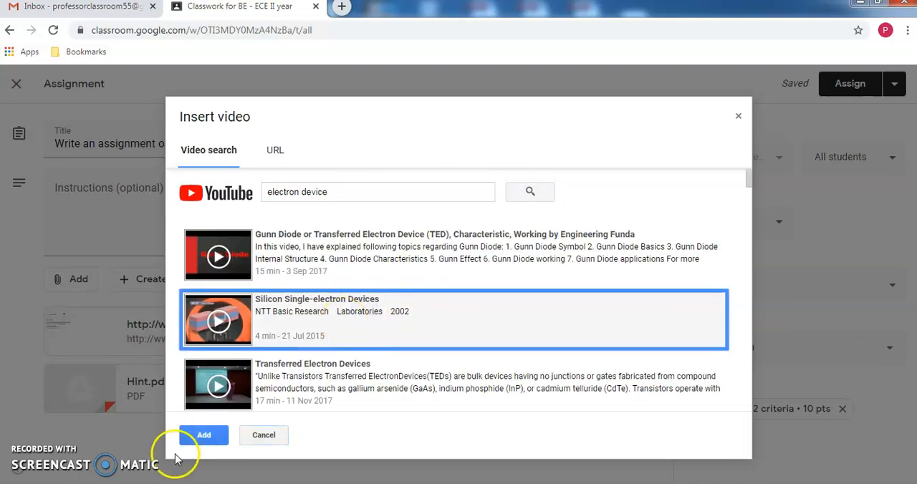
pyautogui.click(202, 434)
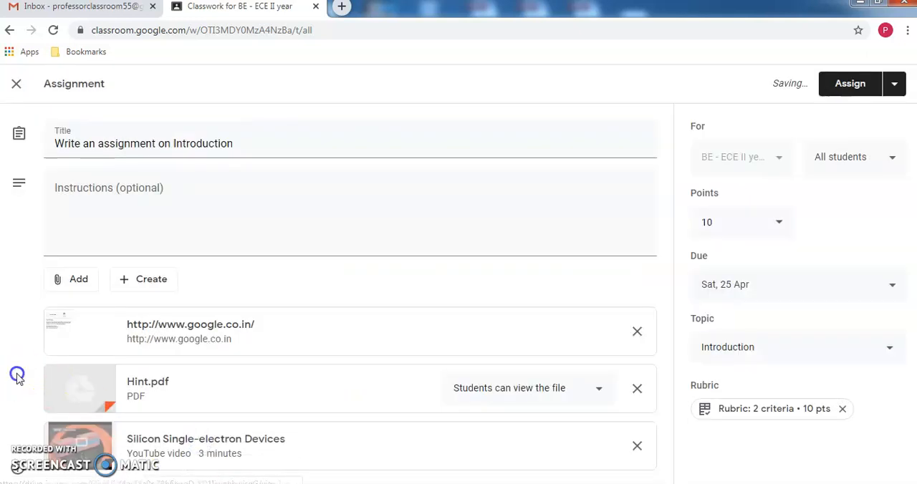
# - Enter "Concentrate on grammar" as the assignment's instructions
pyautogui.click(221, 199)
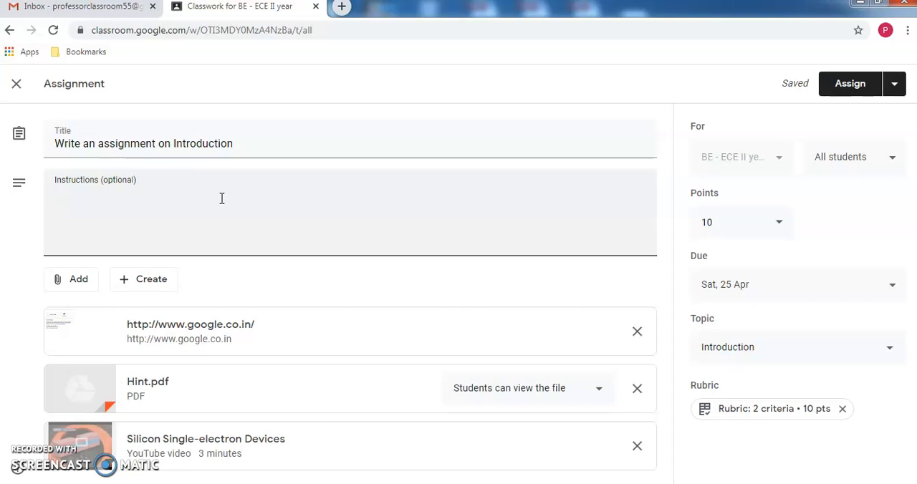
pyautogui.write('Concentrate on grammar')
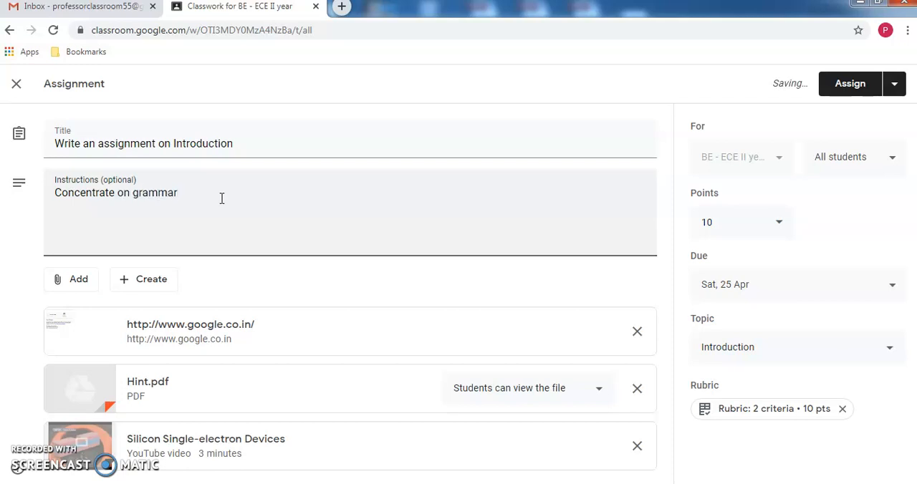
# - Complete the instructions as "Concentrate on grammar. Content should be atleast 200 words" and save the assignment as a draft
pyautogui.write('. Content should be atleast 200 words')
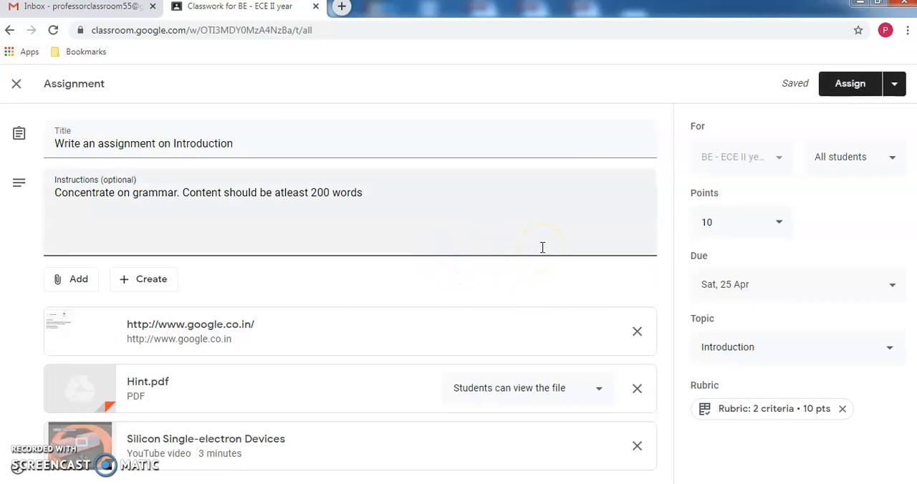
pyautogui.click(895, 95)
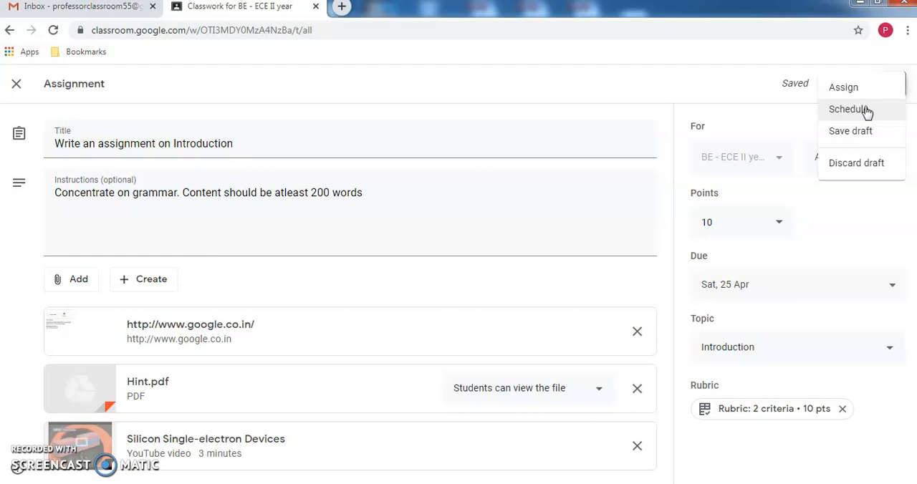
pyautogui.click(860, 136)
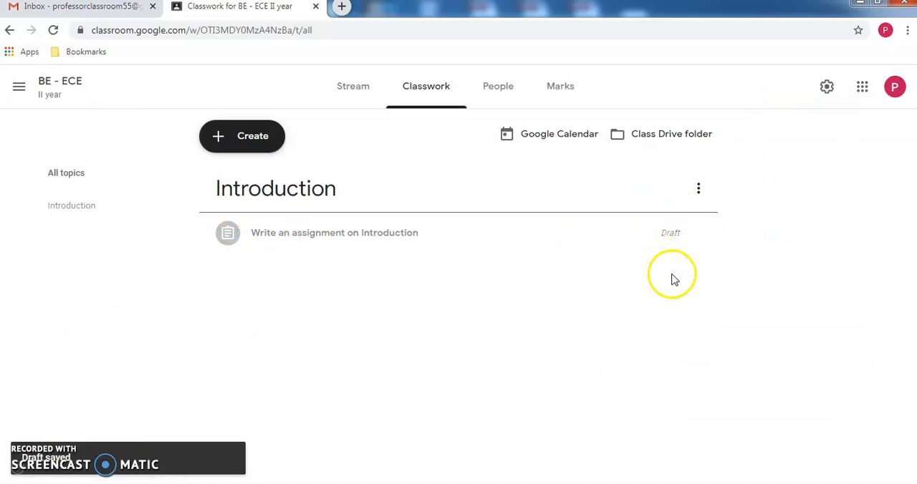
# - Switch to the student's Classroom window, reload the classwork page and check the classwork and stream for the assignment
pyautogui.hotkey('alt', 'Tab')
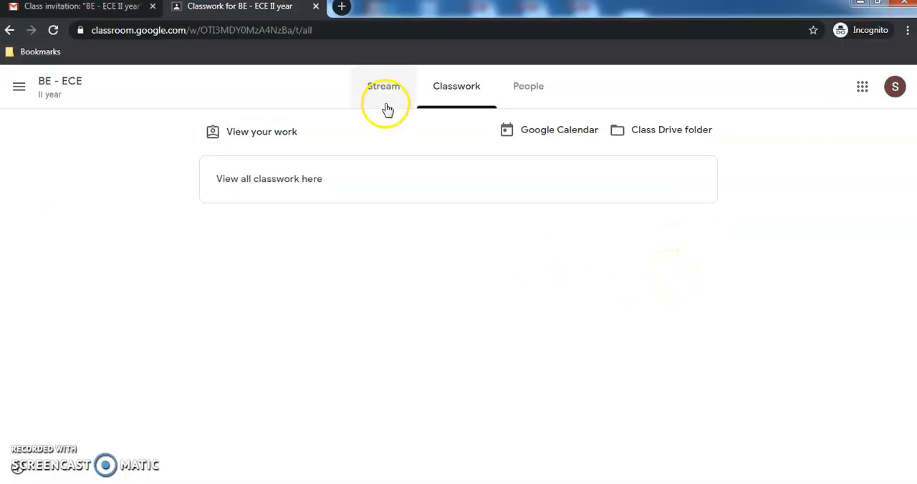
pyautogui.click(315, 30)
pyautogui.press('Return')
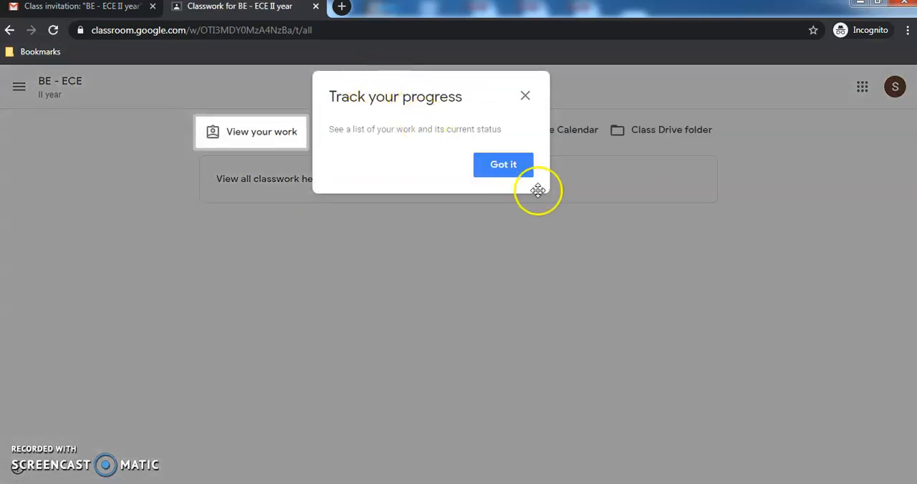
pyautogui.click(501, 170)
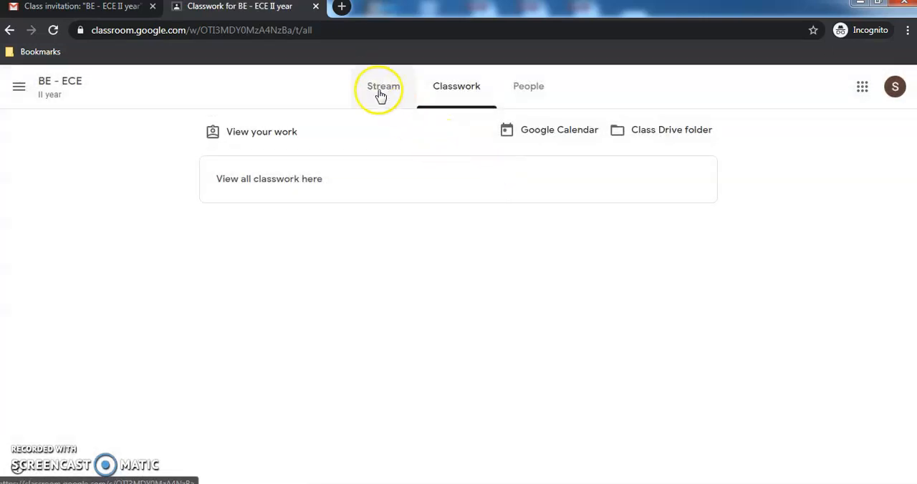
pyautogui.click(381, 84)
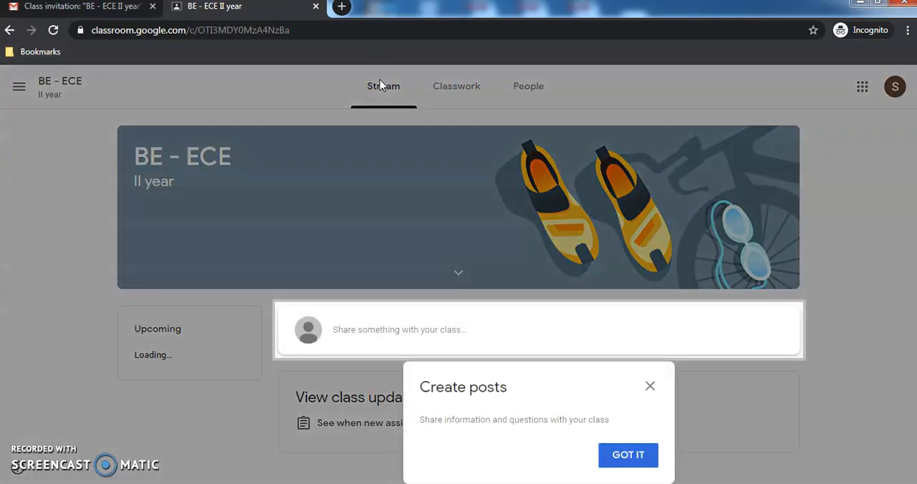
pyautogui.click(636, 456)
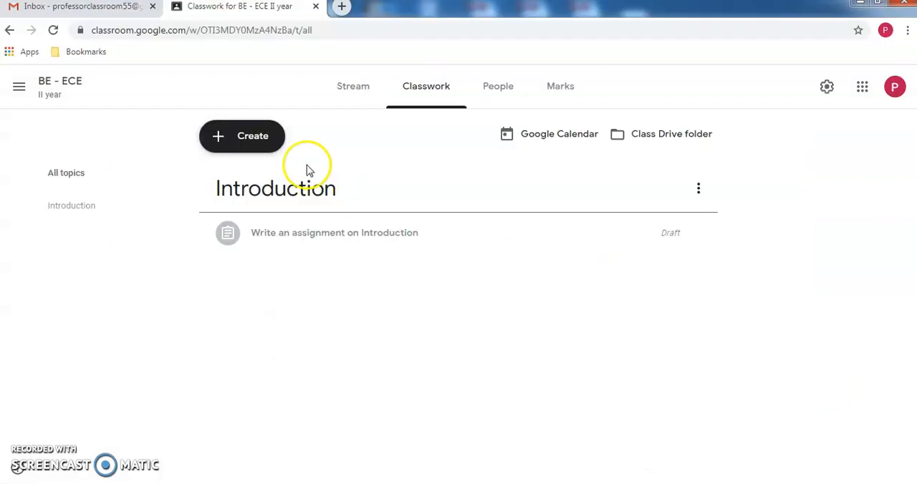
pyautogui.click(255, 141)
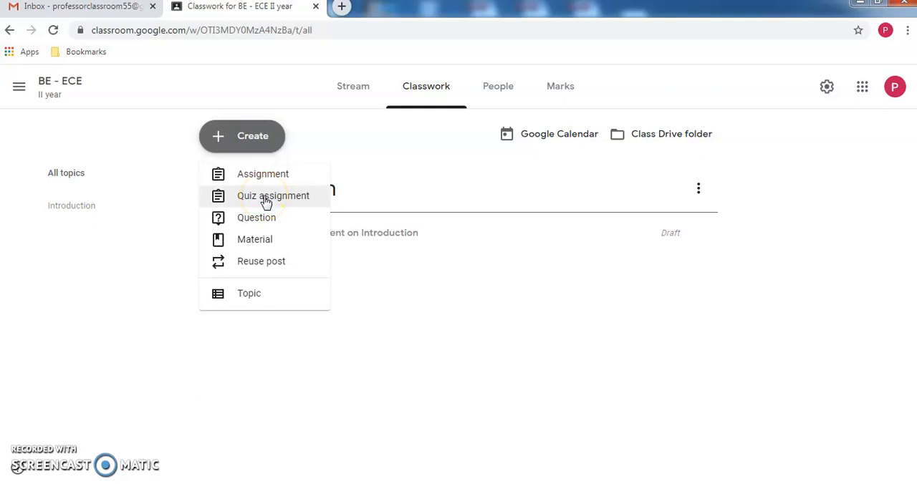
pyautogui.click(252, 239)
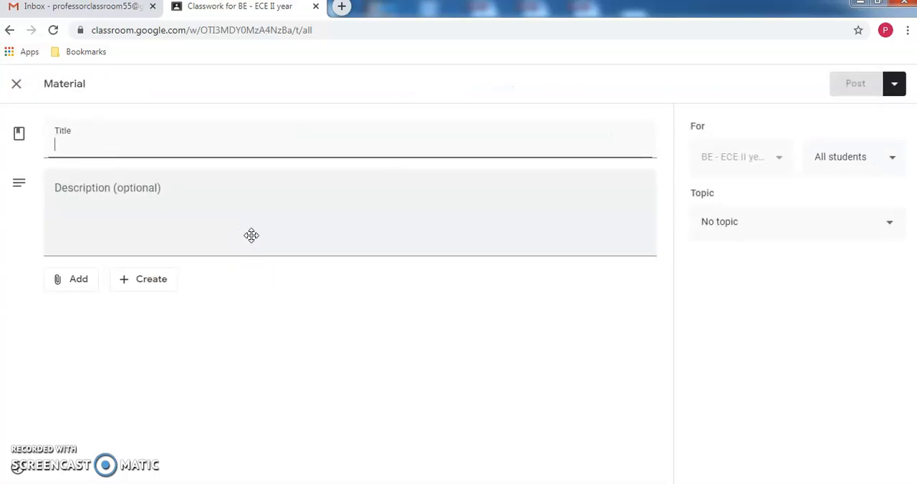
pyautogui.click(308, 222)
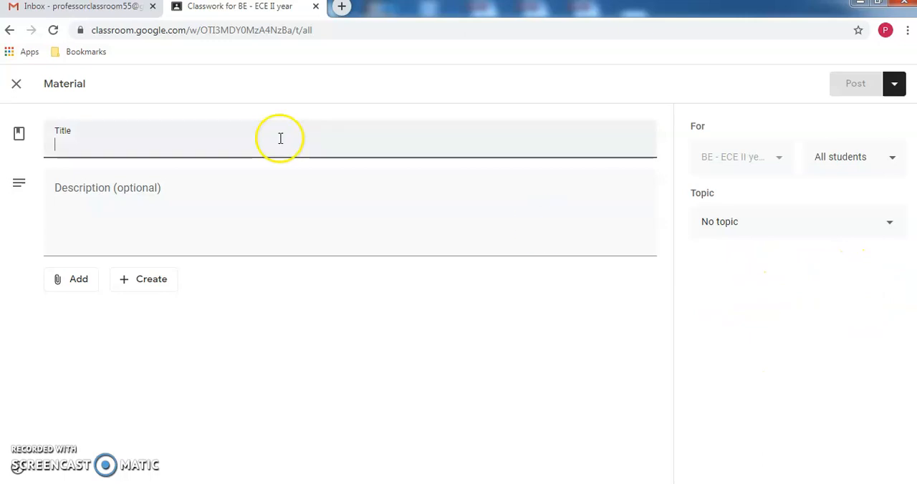
pyautogui.click(13, 87)
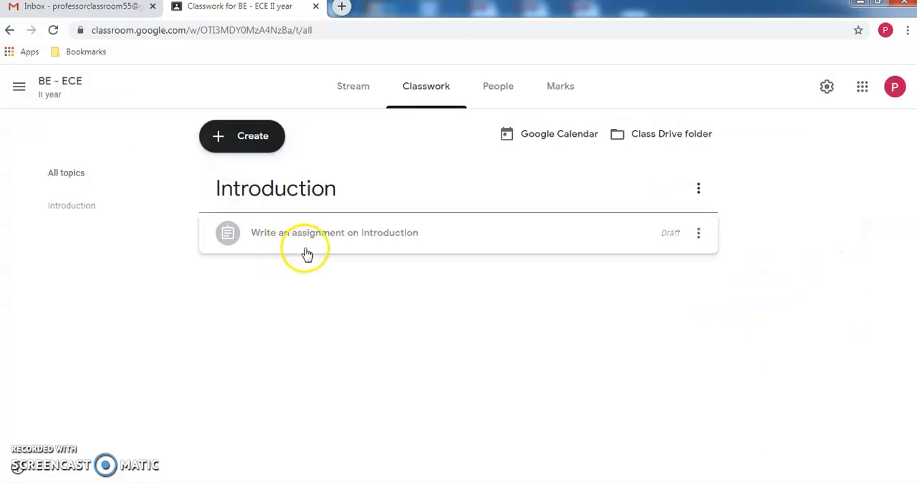
# - Create a quiz assignment in the teacher's class and title it "Introduction quiz"
pyautogui.click(223, 143)
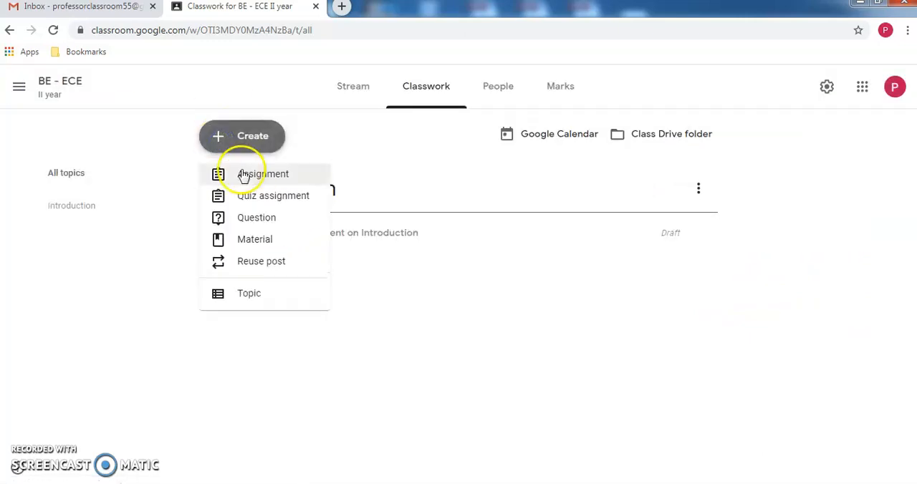
pyautogui.click(250, 197)
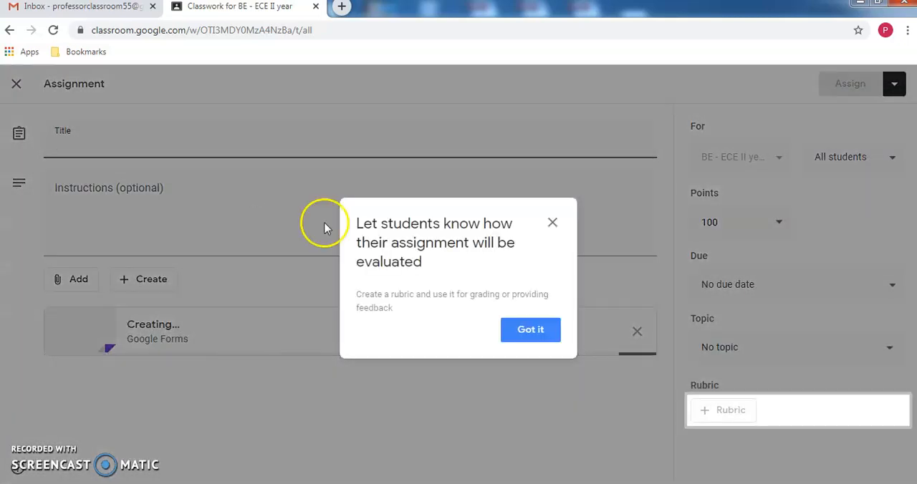
pyautogui.click(535, 328)
pyautogui.click(186, 145)
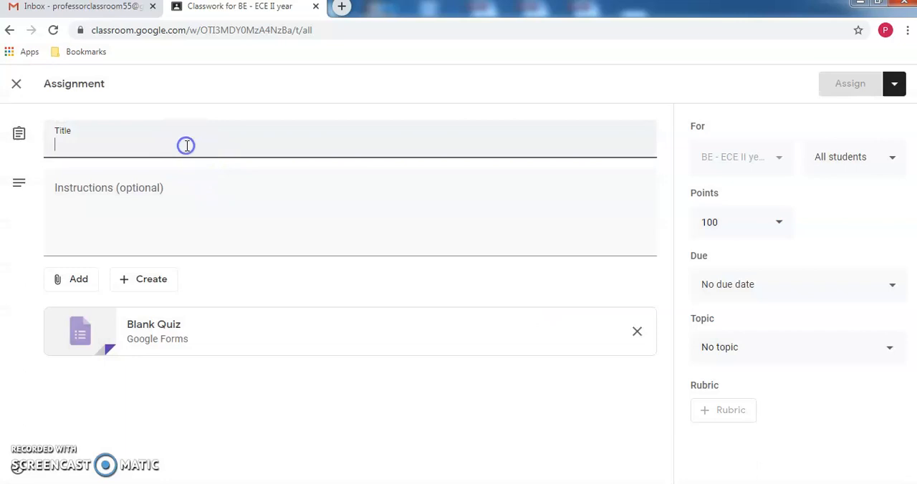
pyautogui.write('Introductio')
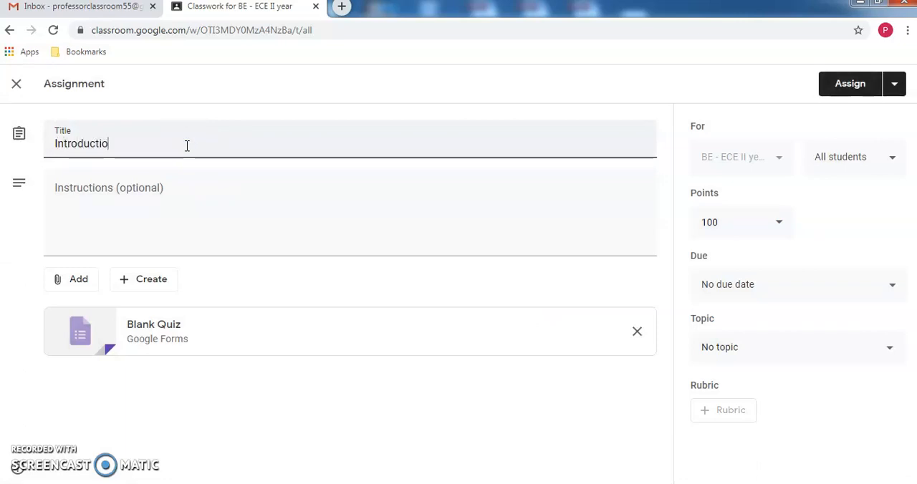
pyautogui.write('n quiz')
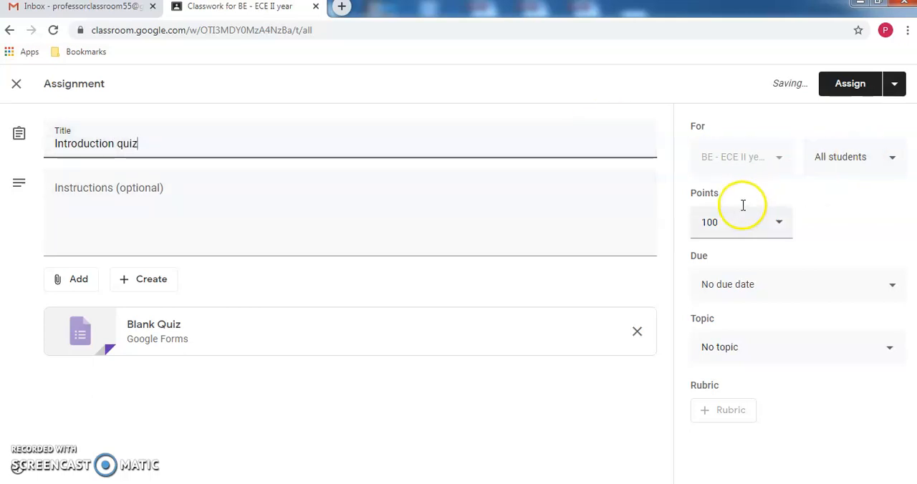
# - Set the quiz assignment's points to 10 and its topic to Introduction
pyautogui.click(724, 222)
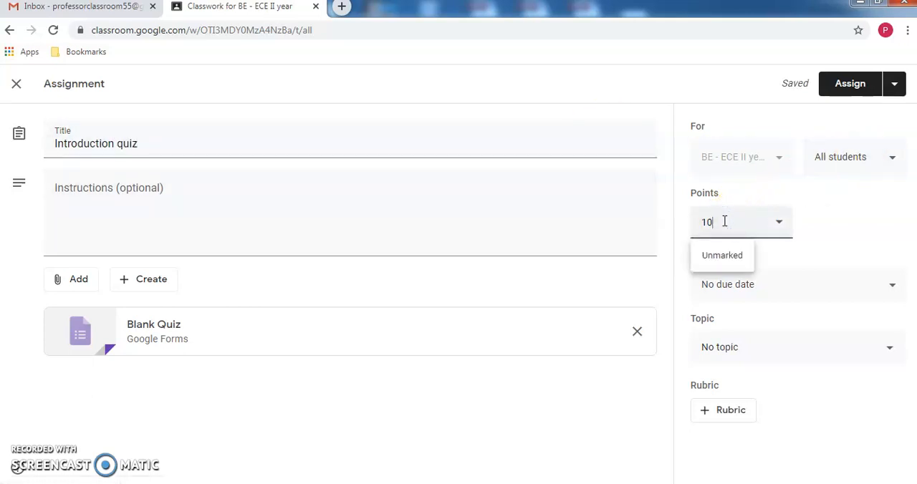
pyautogui.click(815, 282)
pyautogui.click(849, 247)
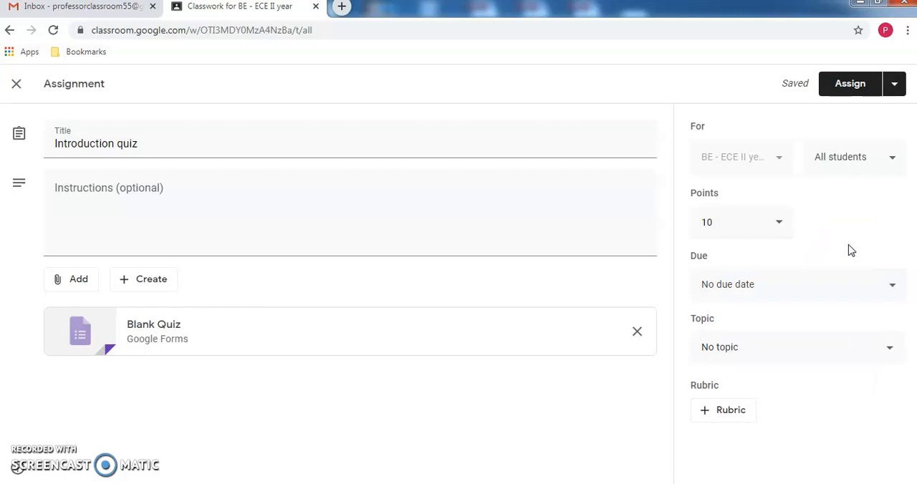
pyautogui.click(839, 345)
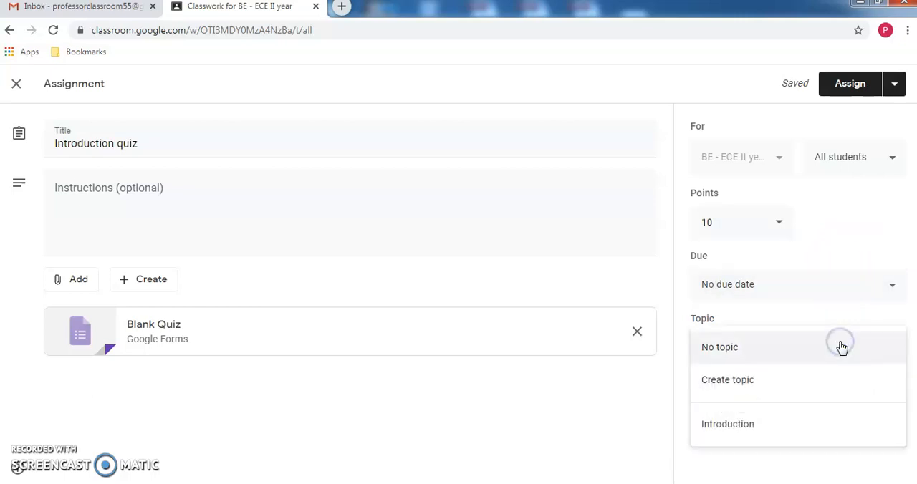
pyautogui.click(768, 428)
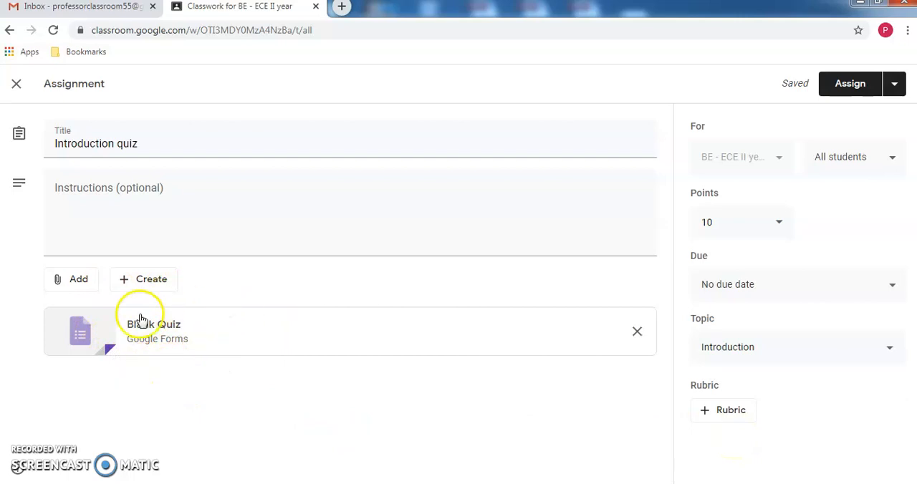
# - Open the attached Blank Quiz form and replace both its file name and form title with the assignment title "Introduction quiz"
pyautogui.click(146, 333)
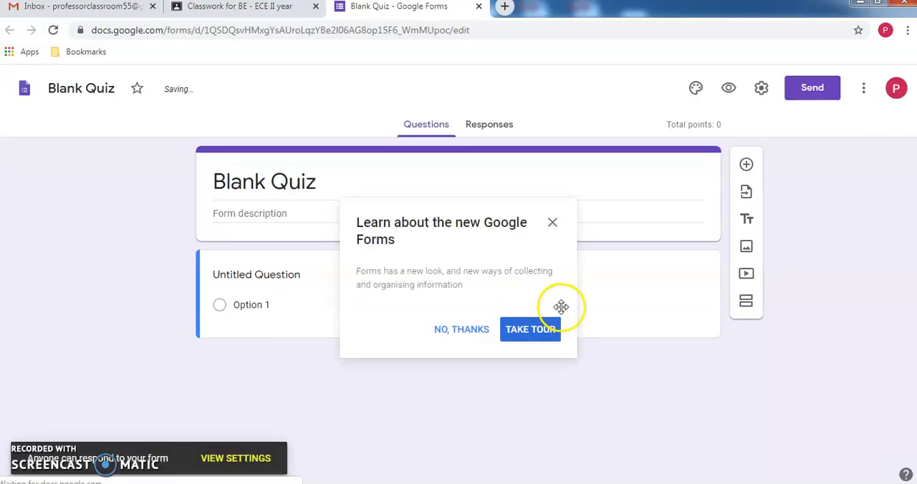
pyautogui.click(553, 222)
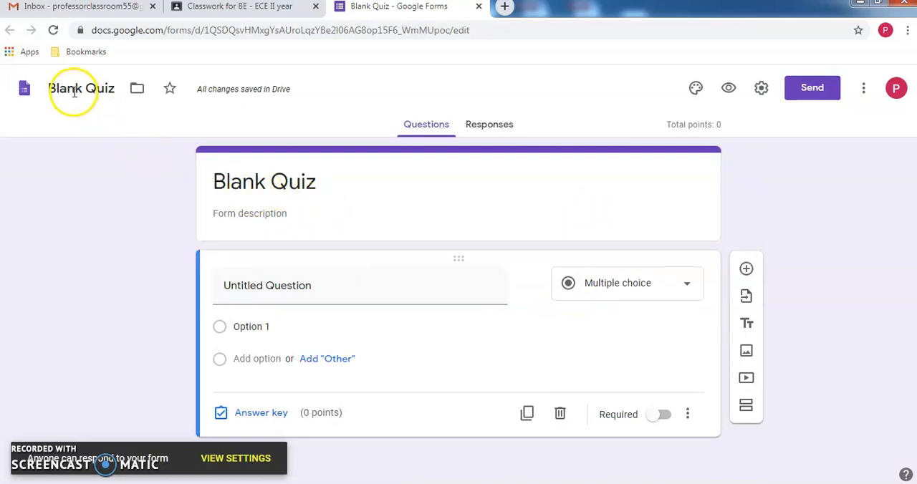
pyautogui.click(229, 9)
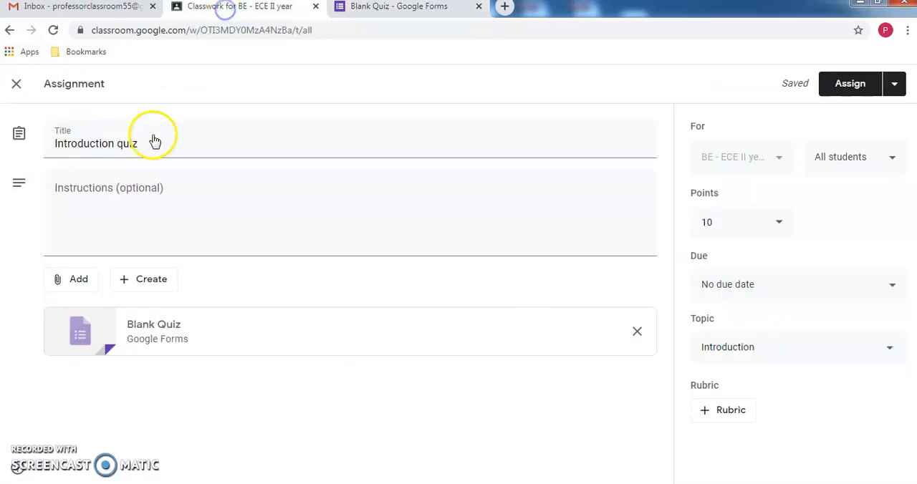
pyautogui.moveTo(194, 143); pyautogui.dragTo(39, 151)
pyautogui.hotkey('ctrl', 'c')
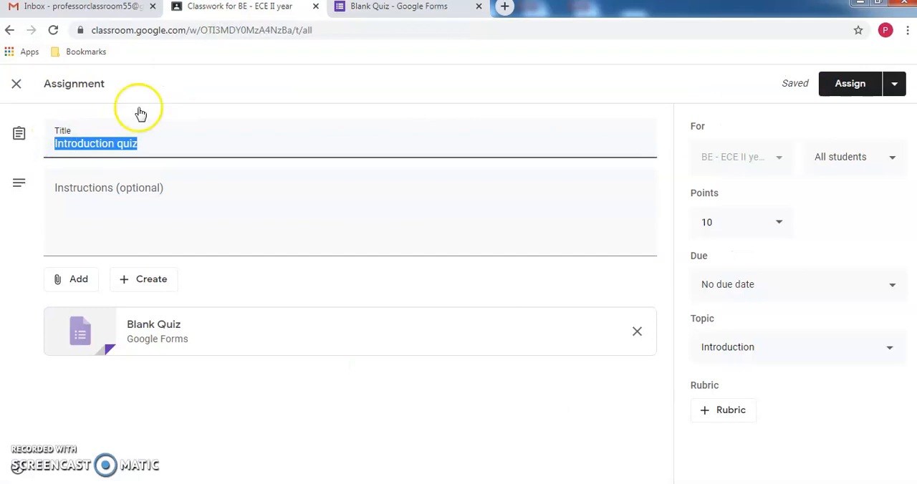
pyautogui.click(399, 7)
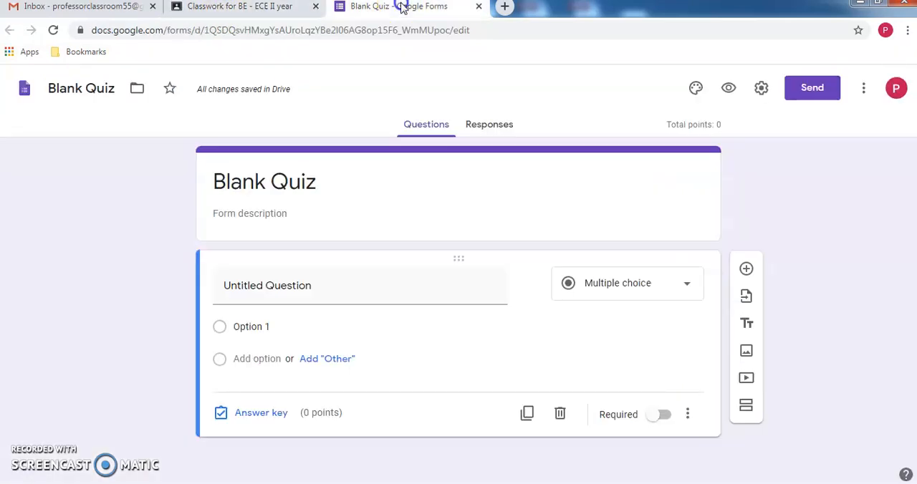
pyautogui.click(92, 92)
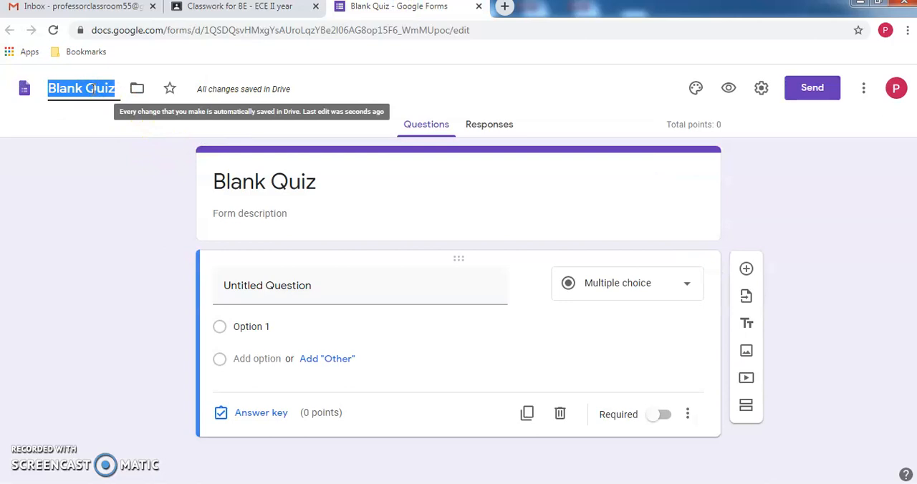
pyautogui.hotkey('ctrl', 'v')
pyautogui.click(281, 181)
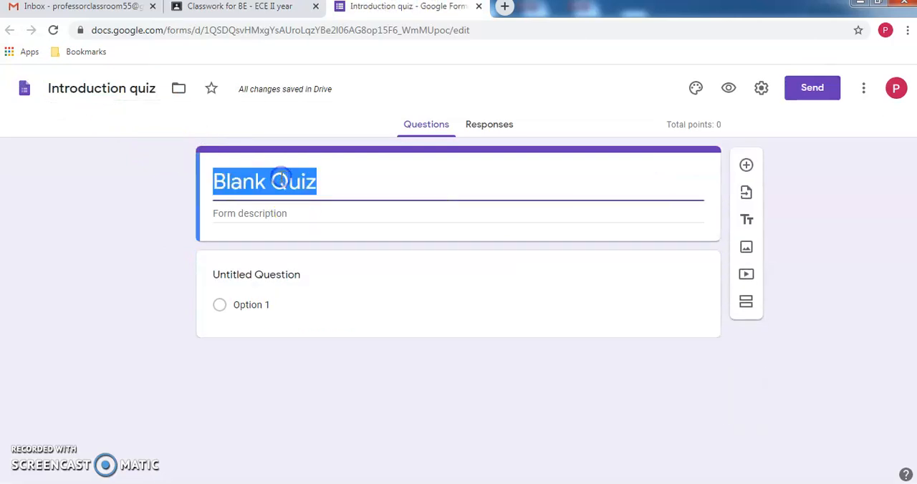
pyautogui.hotkey('ctrl', 'v')
pyautogui.click(494, 458)
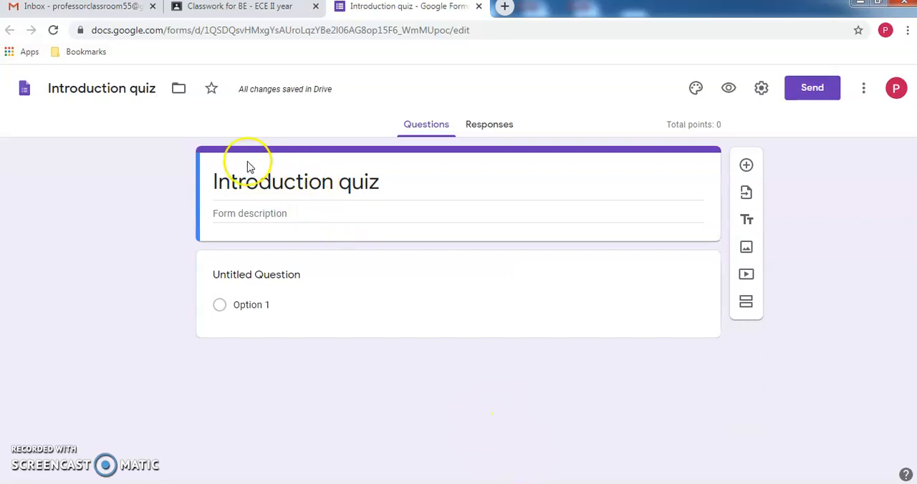
# - Enter "Sample question" as the text of the form's first question and choose Multiple choice as its type
pyautogui.click(272, 273)
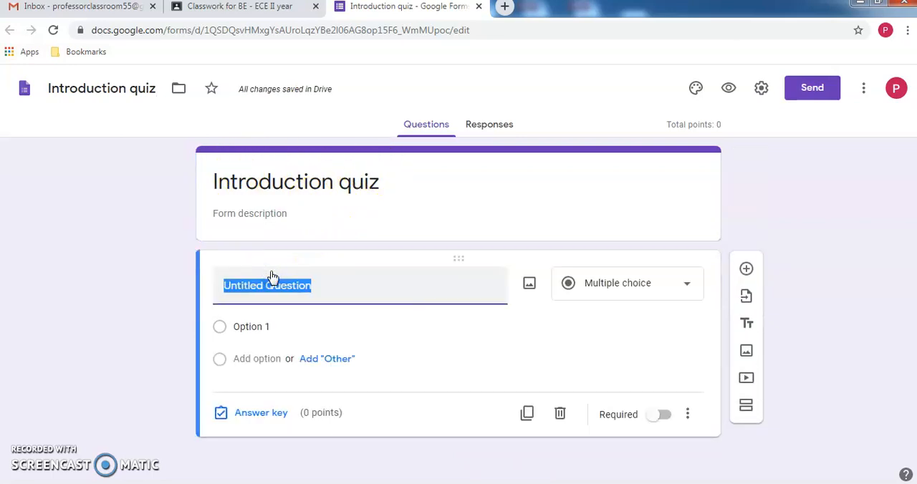
pyautogui.write('Sampl')
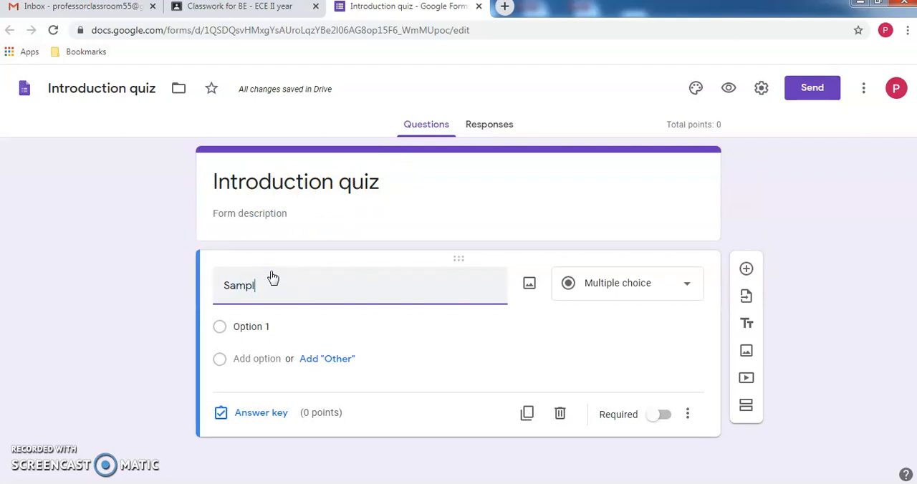
pyautogui.write('e question')
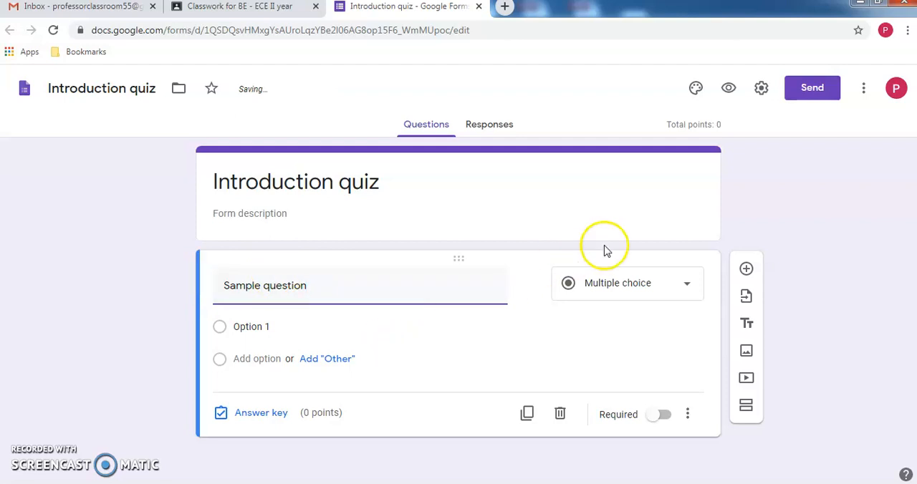
pyautogui.click(616, 286)
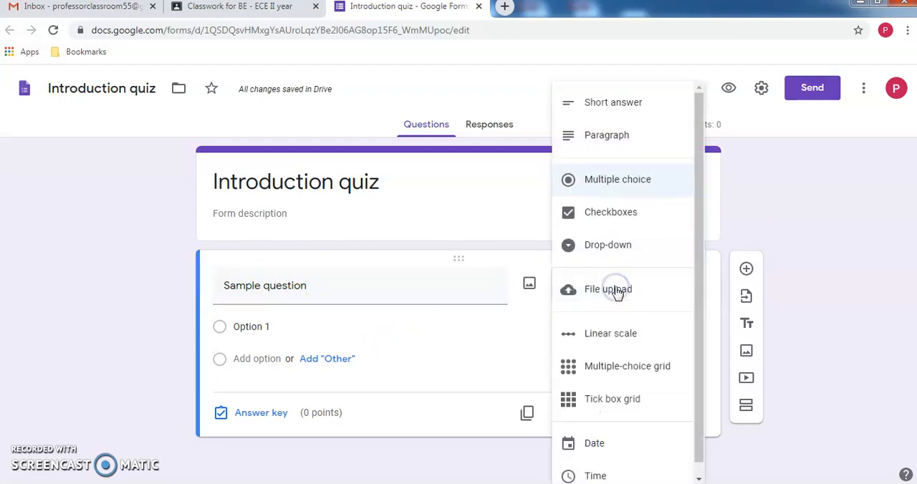
pyautogui.click(625, 181)
# - Give the first question four answer options: 1, 2, 3 and 4
pyautogui.click(258, 326)
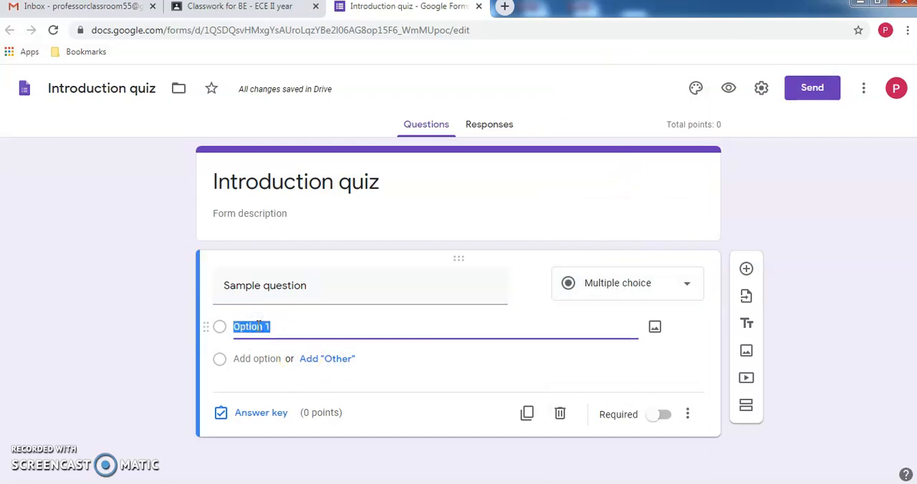
pyautogui.write('1')
pyautogui.click(248, 384)
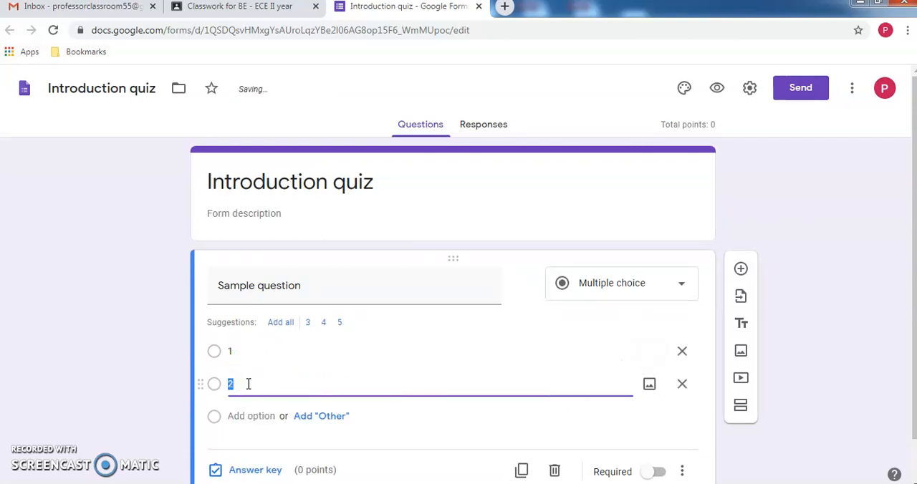
pyautogui.click(238, 413)
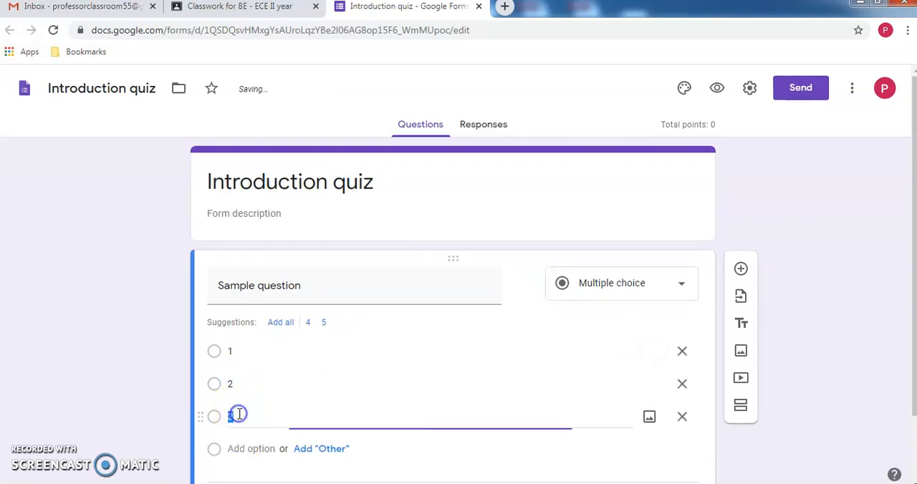
pyautogui.click(240, 445)
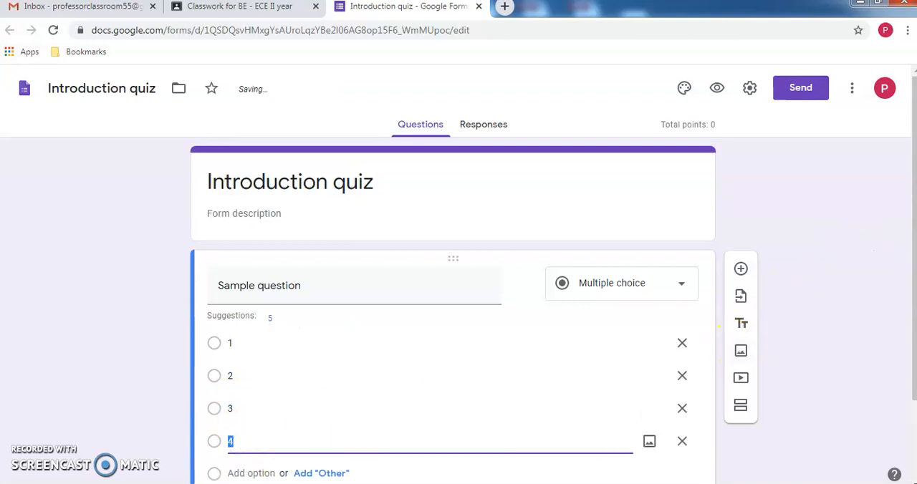
# - In the first question's answer key, set 2 points and mark option 3 as correct, then make the question required
pyautogui.moveTo(913, 231); pyautogui.dragTo(910, 323)
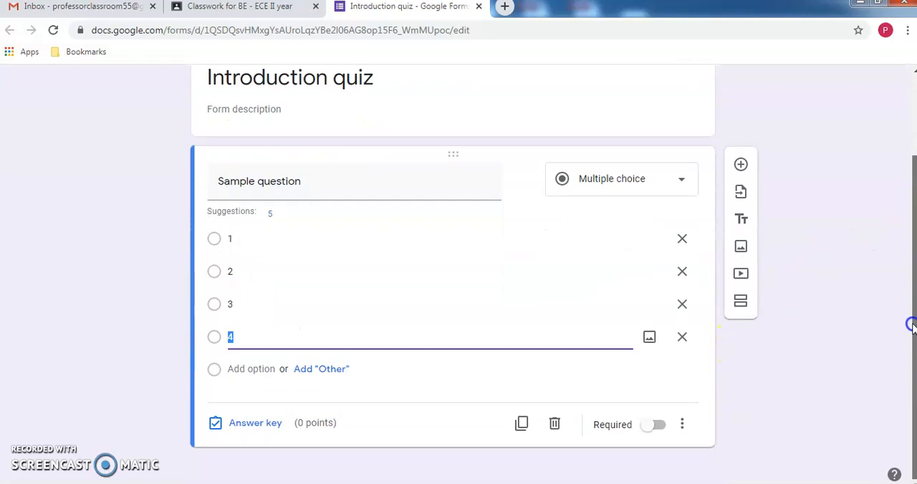
pyautogui.click(259, 423)
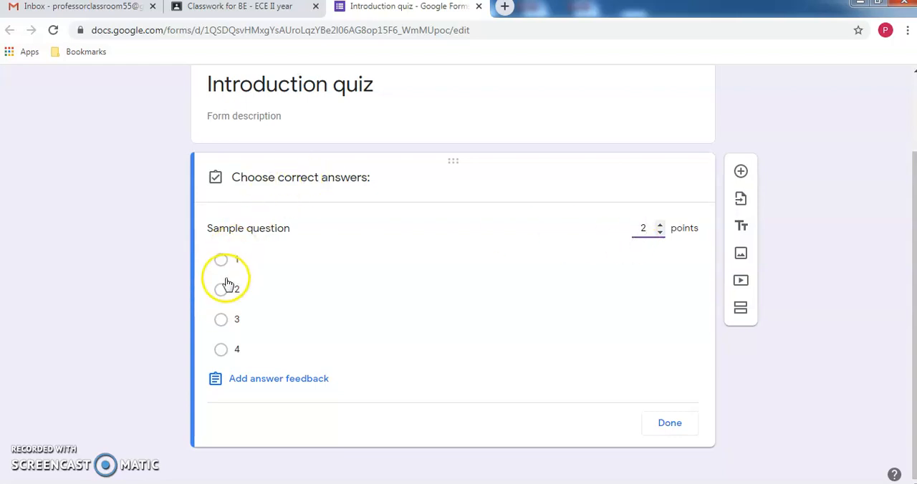
pyautogui.click(222, 322)
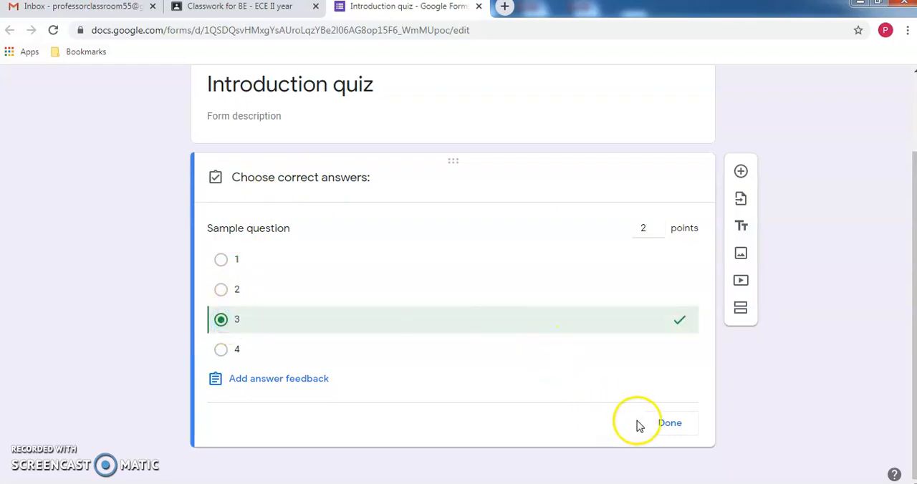
pyautogui.click(668, 424)
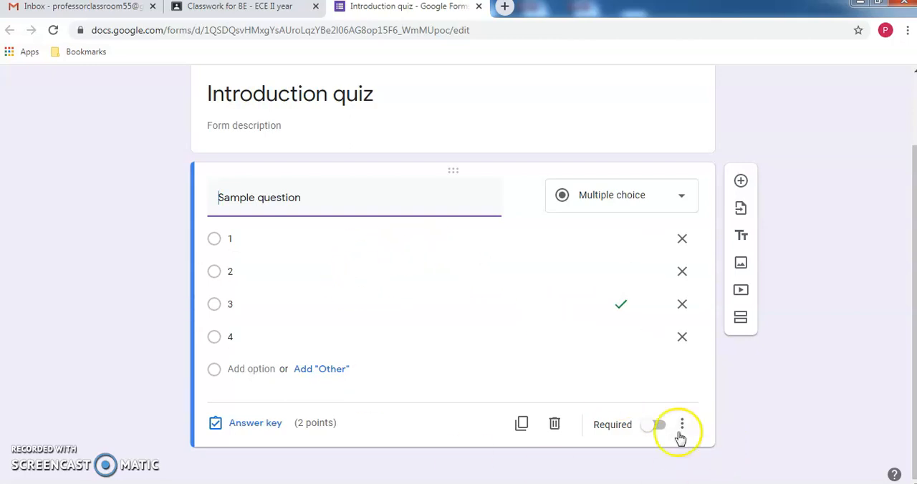
pyautogui.click(656, 425)
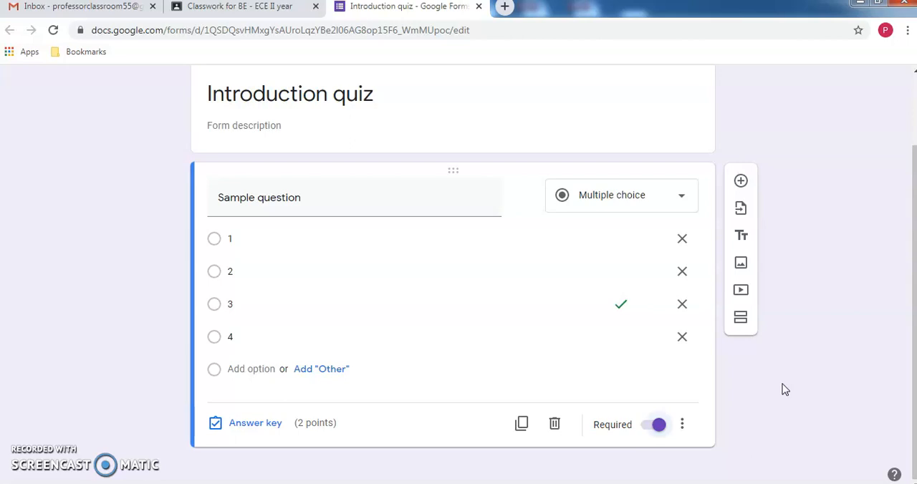
# - Add a second question with the text "Sample 2" and choose Checkboxes as its type
pyautogui.click(744, 186)
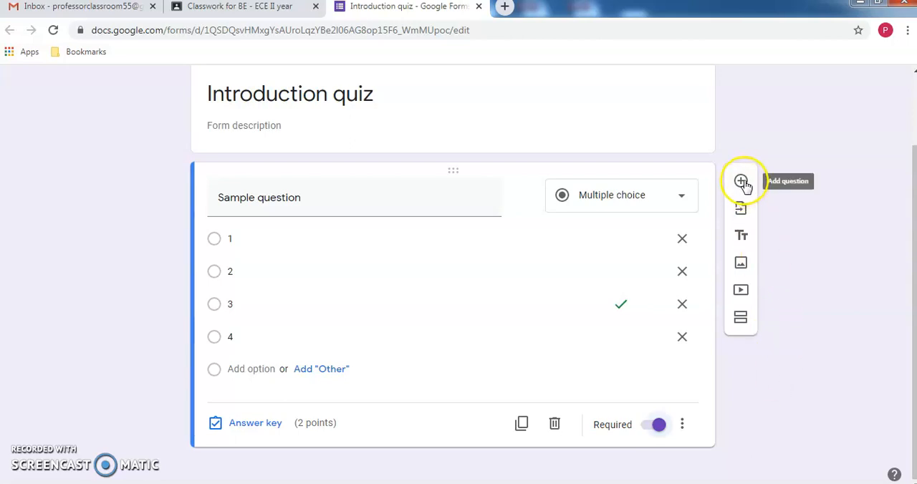
pyautogui.click(324, 371)
pyautogui.write('Sample 2')
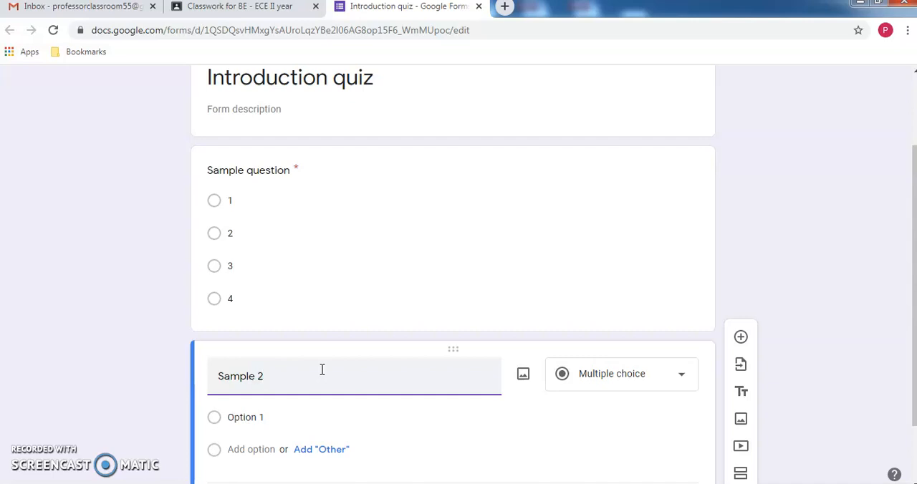
pyautogui.click(632, 373)
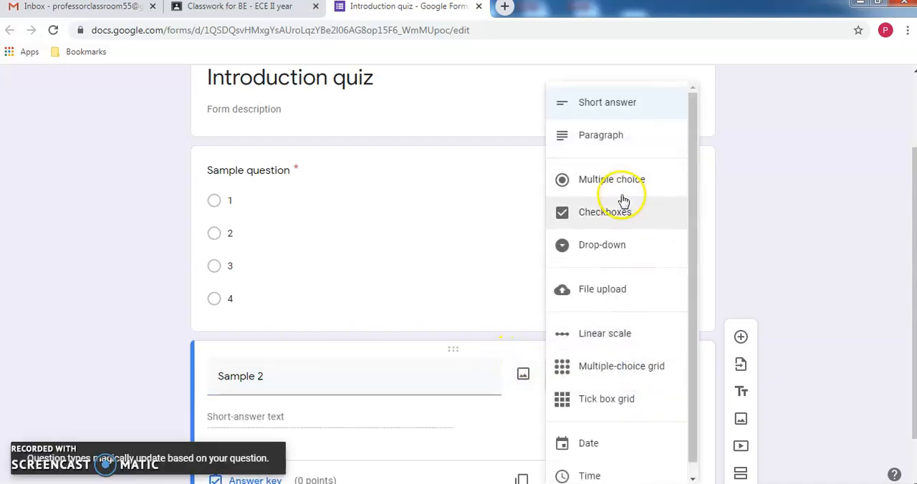
pyautogui.click(621, 218)
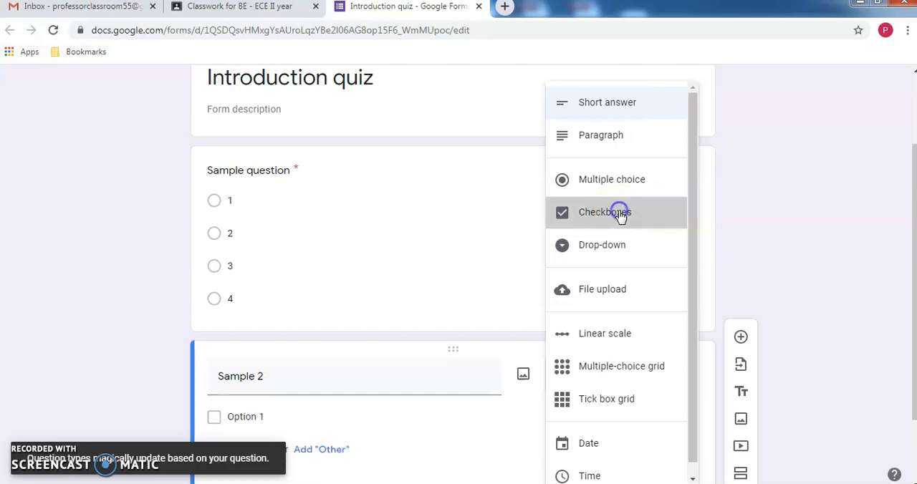
# - Give the "Sample 2" question four checkbox options: 1, 2, 3 and 4
pyautogui.moveTo(915, 253); pyautogui.dragTo(915, 337)
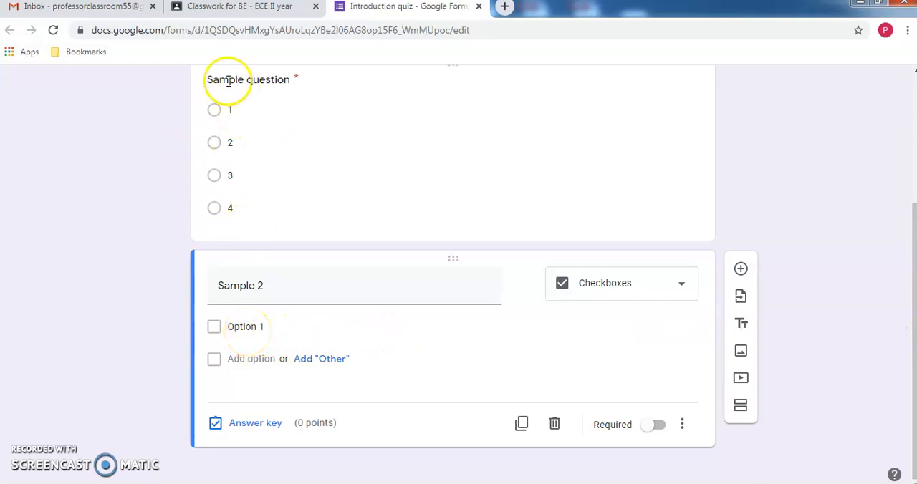
pyautogui.click(250, 326)
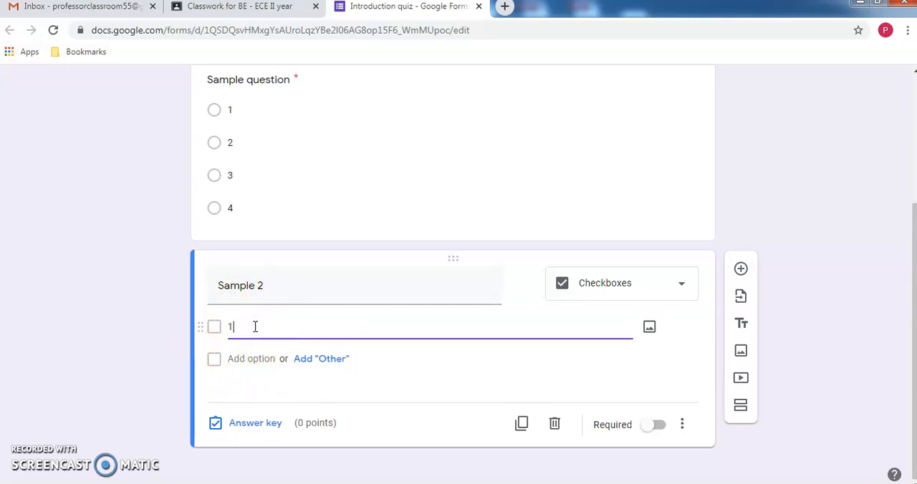
pyautogui.click(240, 385)
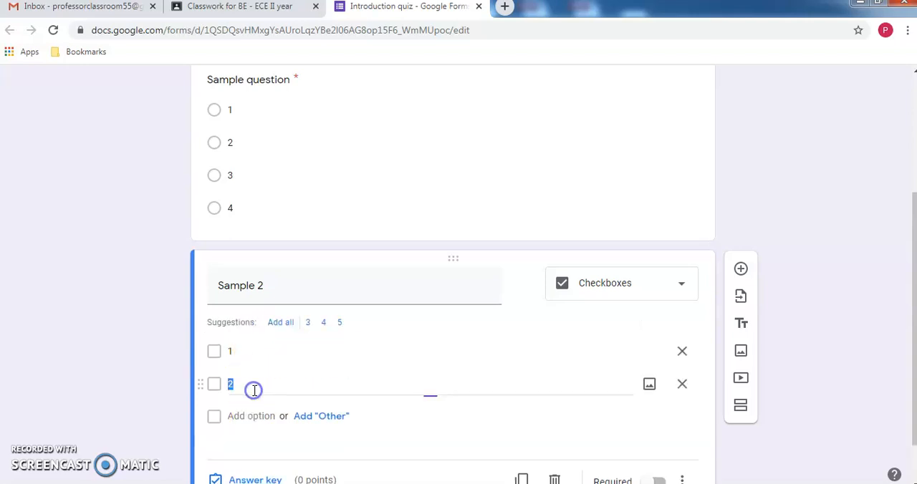
pyautogui.click(251, 419)
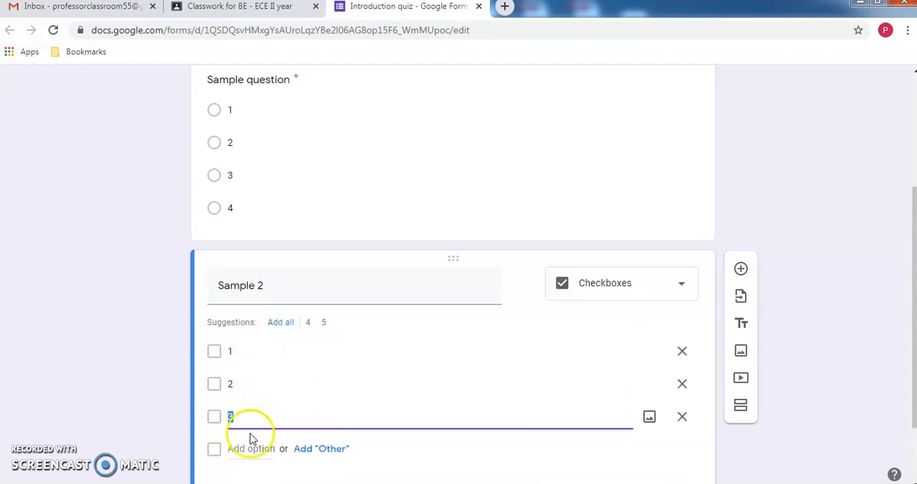
pyautogui.click(250, 449)
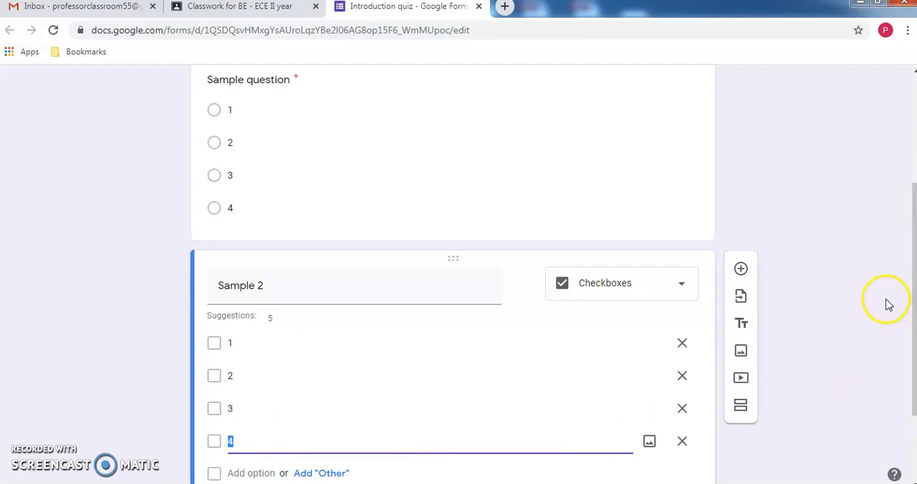
# - In the answer key of "Sample 2", set 2 points and mark options 1 and 3 as correct, then make the question required
pyautogui.click(877, 376)
pyautogui.scroll(-2, 875, 379)
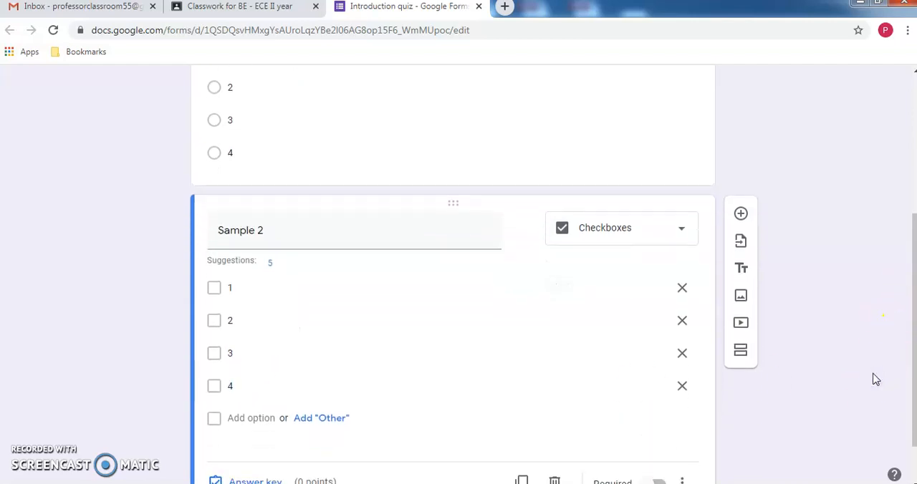
pyautogui.click(233, 429)
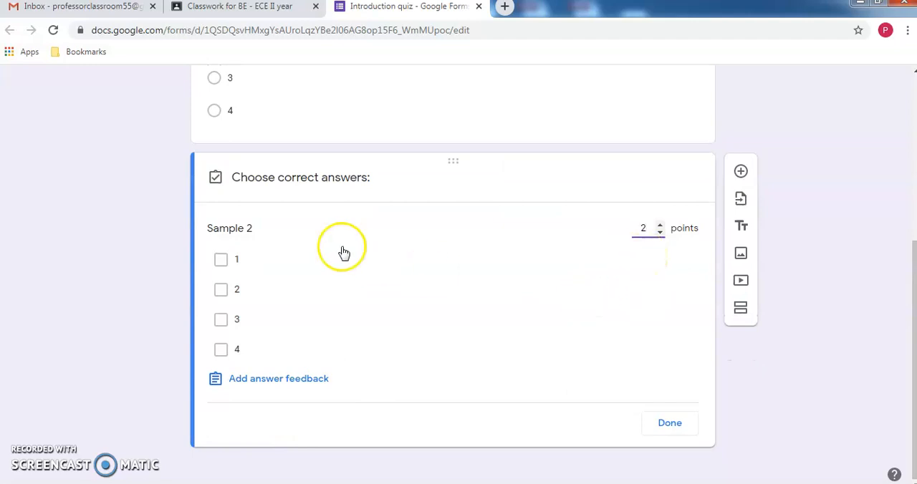
pyautogui.click(221, 262)
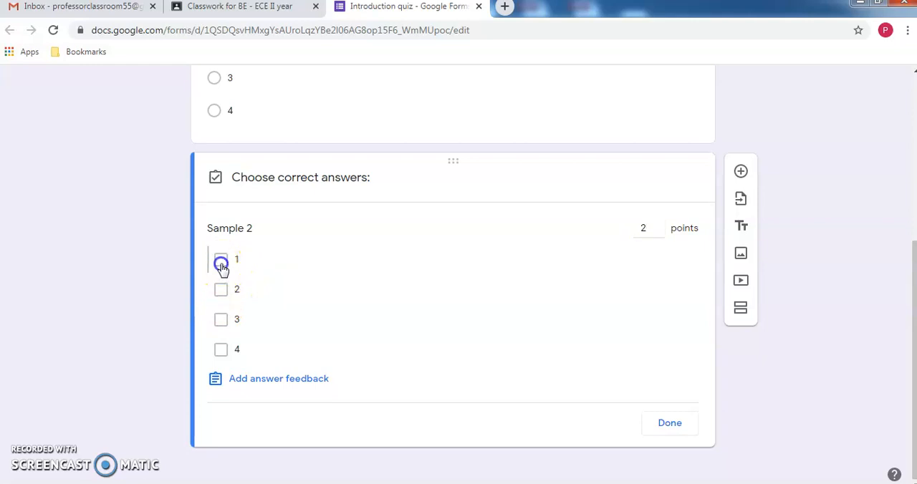
pyautogui.click(223, 322)
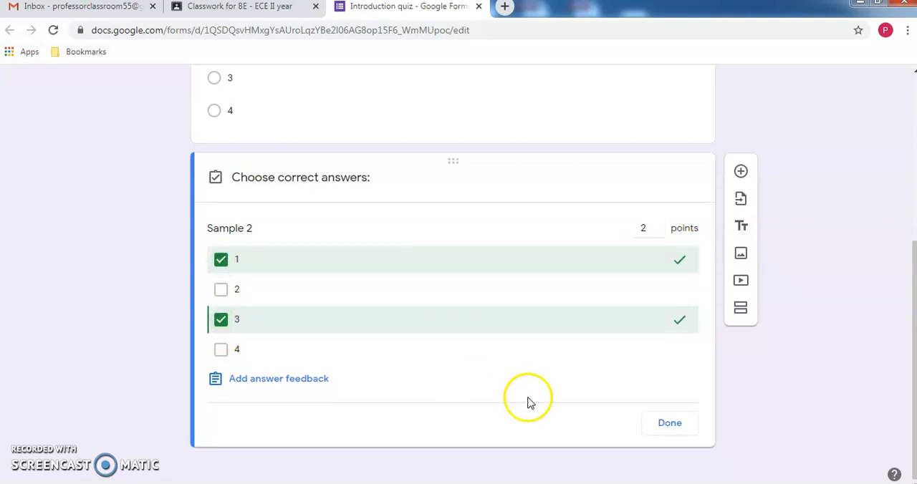
pyautogui.click(686, 423)
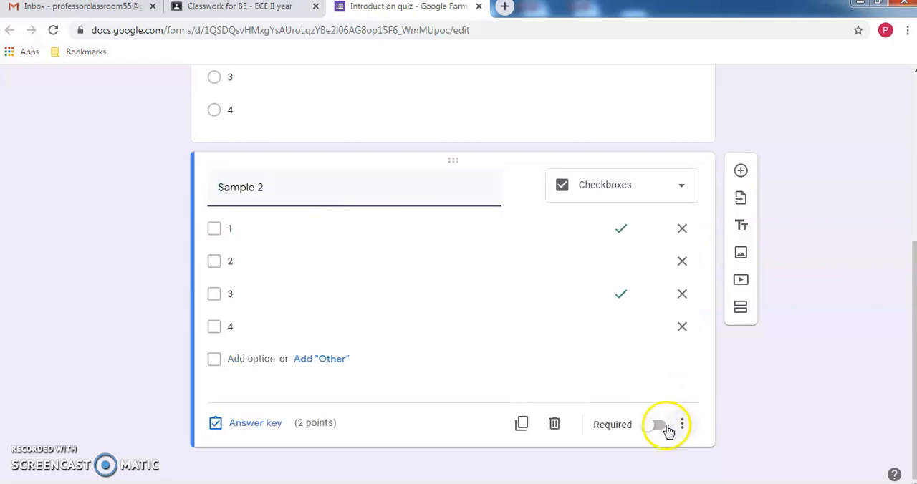
pyautogui.click(657, 426)
# - Review the form's Quizzes settings, including when marks are released, and save them
pyautogui.moveTo(913, 419); pyautogui.dragTo(877, 225)
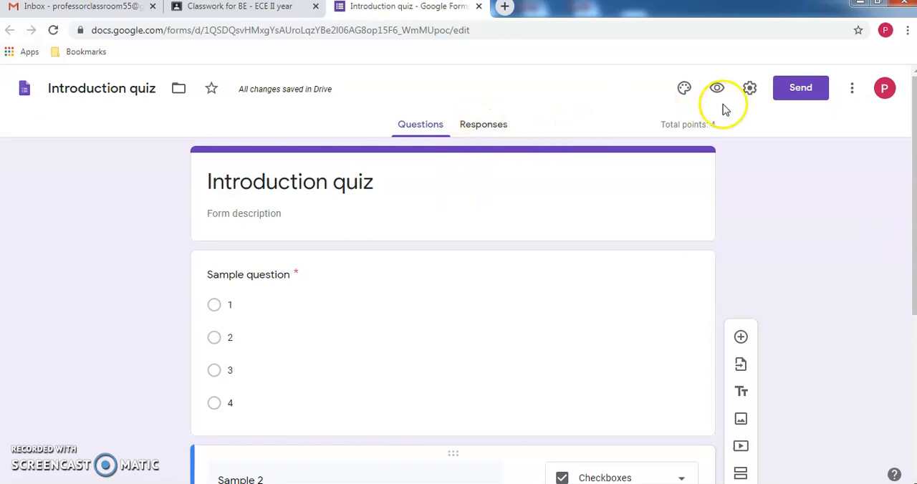
pyautogui.click(752, 88)
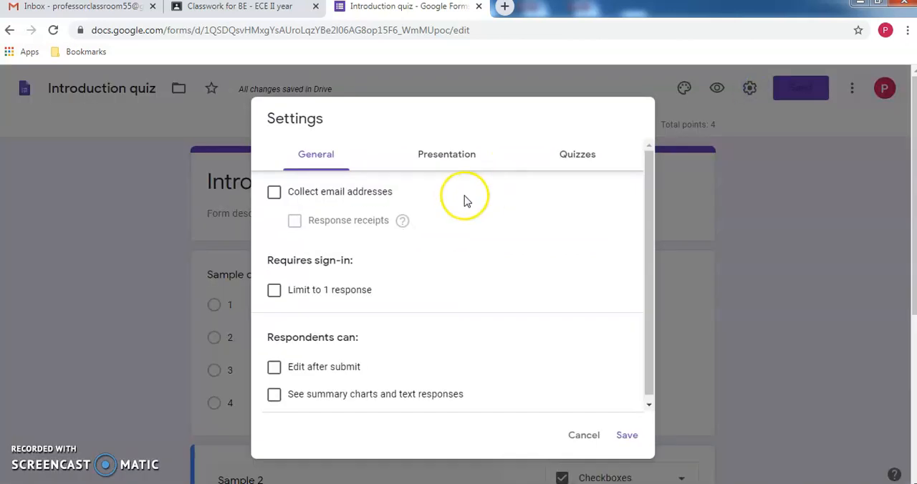
pyautogui.click(562, 159)
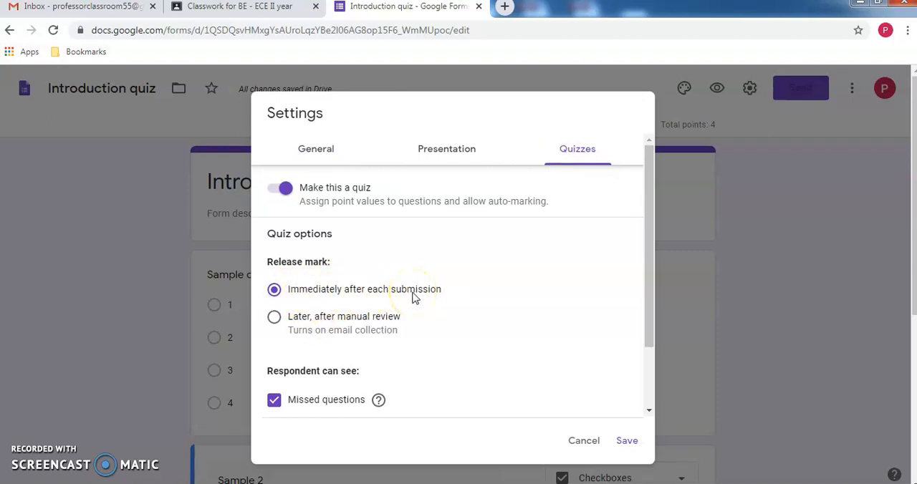
pyautogui.click(635, 448)
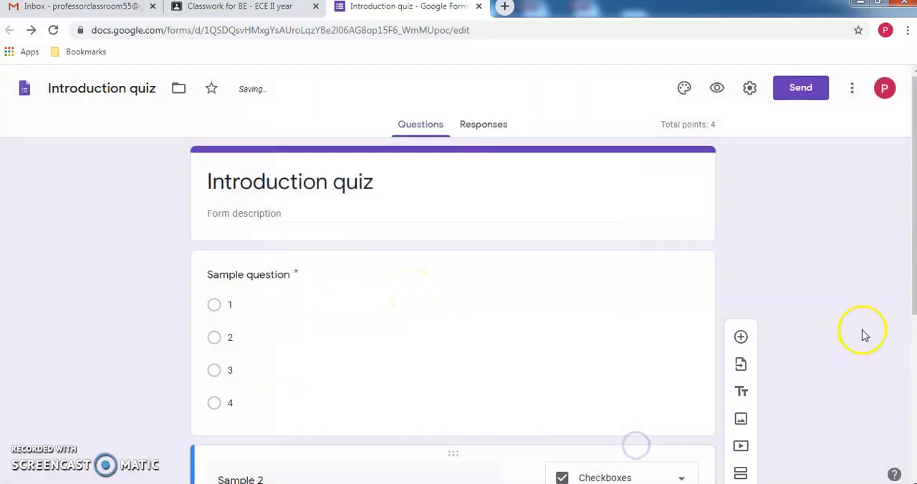
# - Close the quiz form and save the "Introduction quiz" assignment as a draft
pyautogui.click(479, 8)
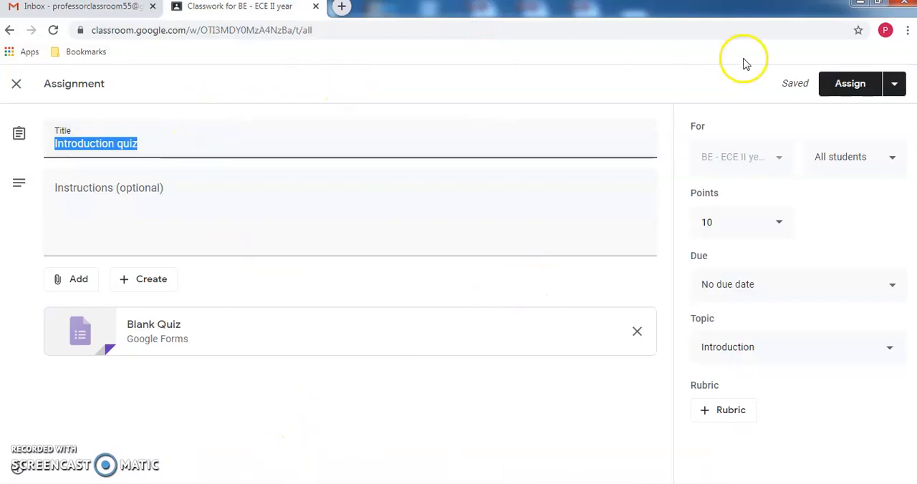
pyautogui.click(894, 84)
pyautogui.click(867, 131)
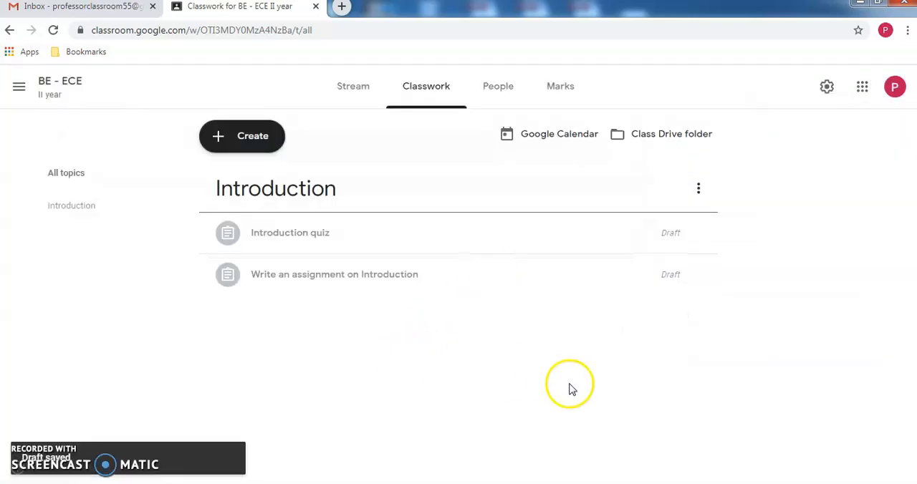
# - Expand the "Introduction quiz" and "Write an assignment on Introduction" drafts to examine their details
pyautogui.click(380, 277)
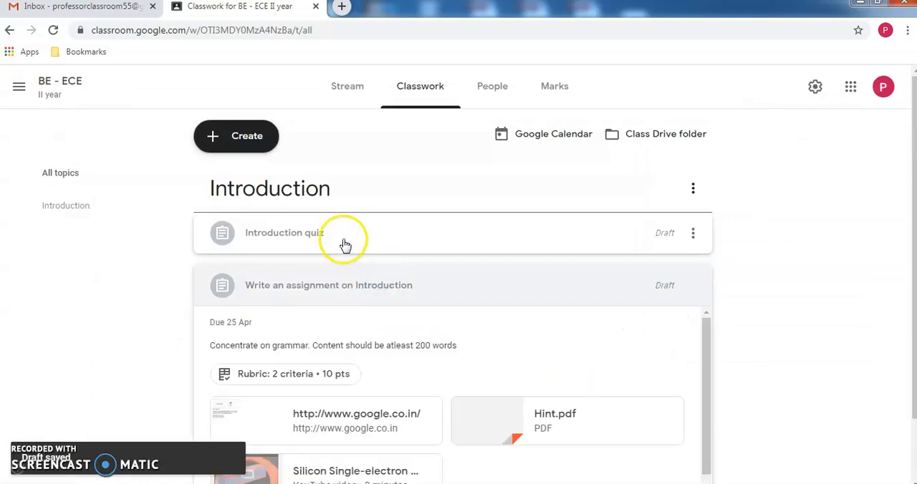
pyautogui.click(345, 244)
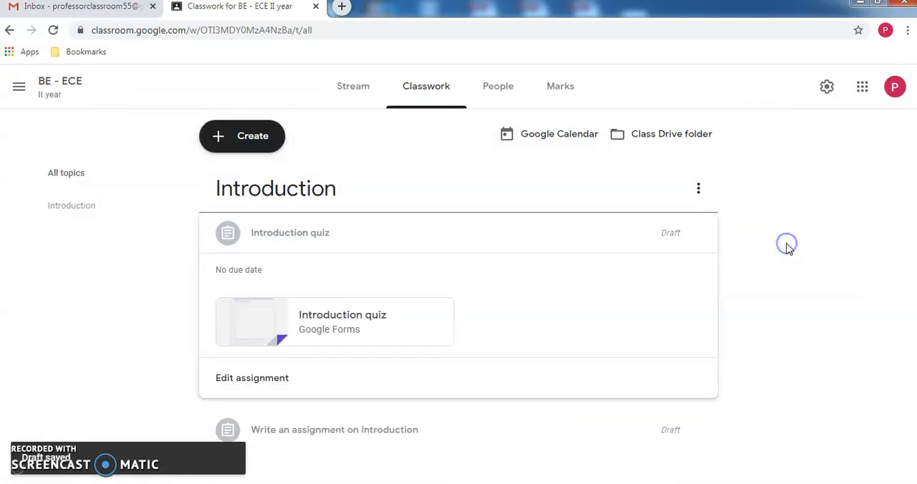
pyautogui.click(385, 242)
pyautogui.click(385, 241)
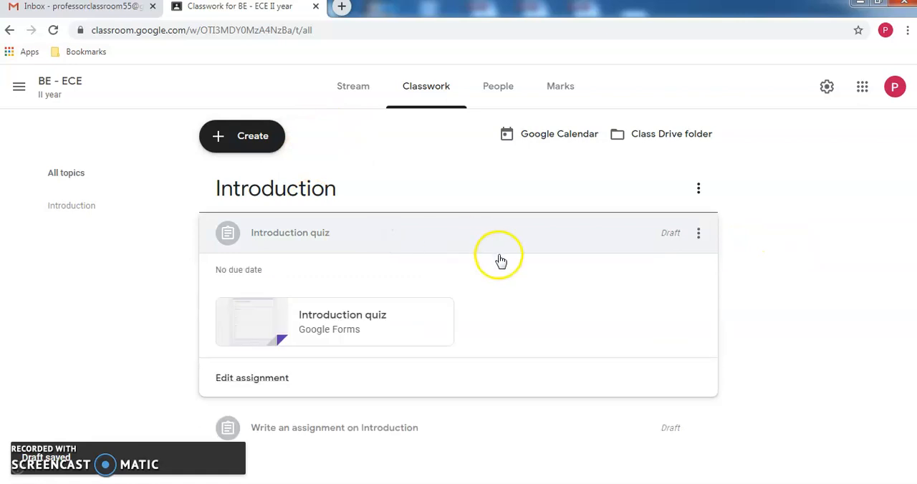
pyautogui.click(505, 434)
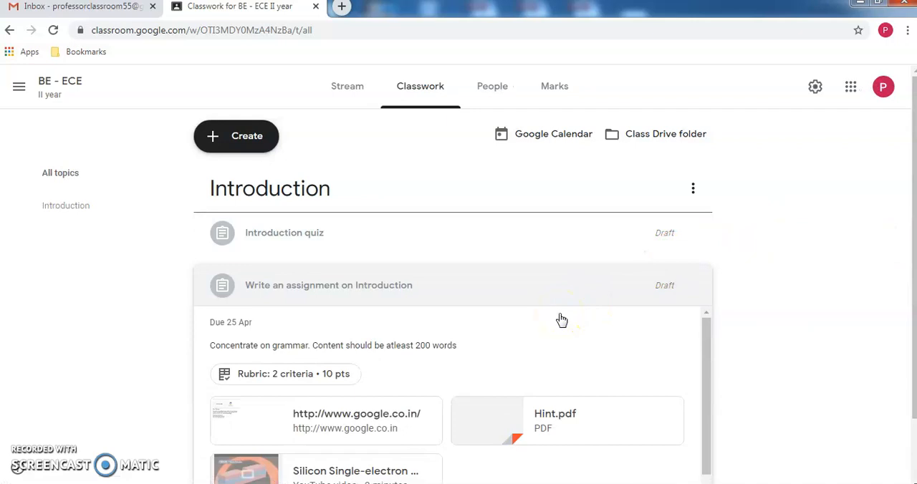
# - Check the class's classwork in the student's incognito window, then return to the teacher's window
pyautogui.hotkey('alt', 'Tab')
pyautogui.click(449, 86)
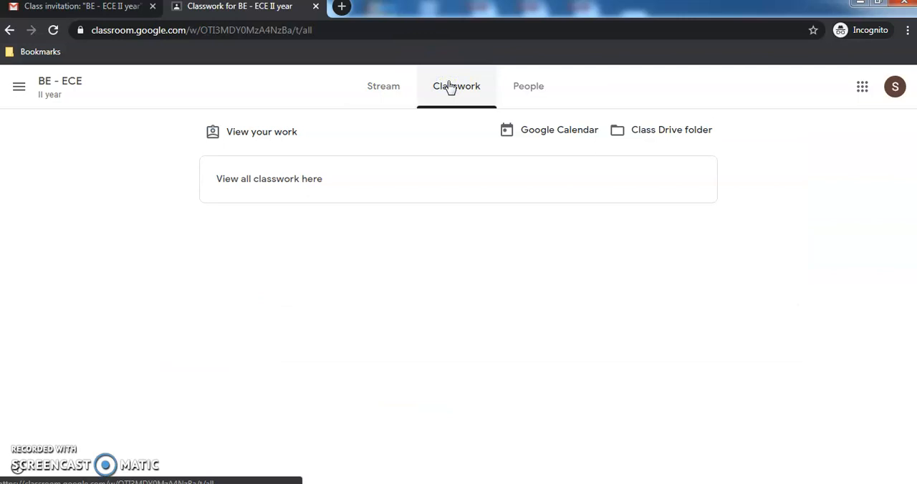
pyautogui.hotkey('alt', 'Tab')
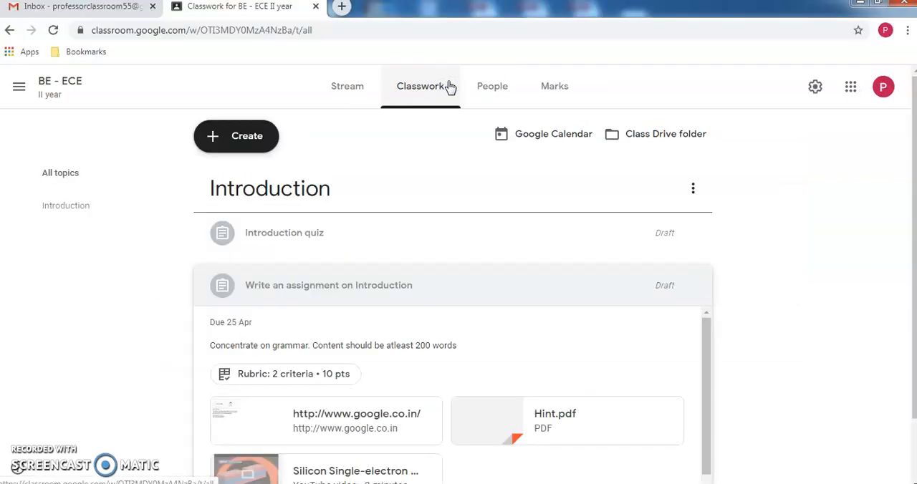